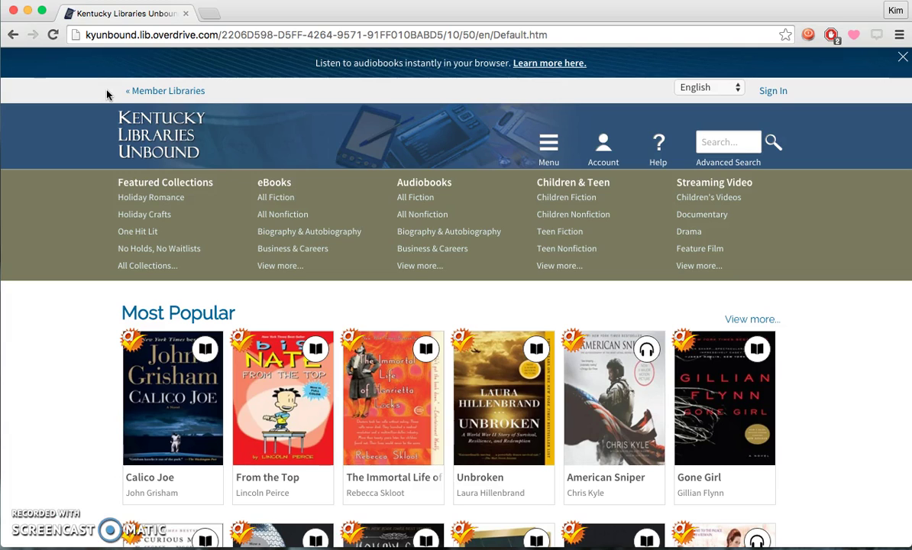
- Look through the library home page's Most Popular, Recent eBooks Additions and New Streaming Video sections
{"action": "scroll", "coordinate": [107, 94], "scroll_direction": "down", "scroll_amount": 3}
{"action": "scroll", "coordinate": [107, 94], "scroll_direction": "down", "scroll_amount": 6}
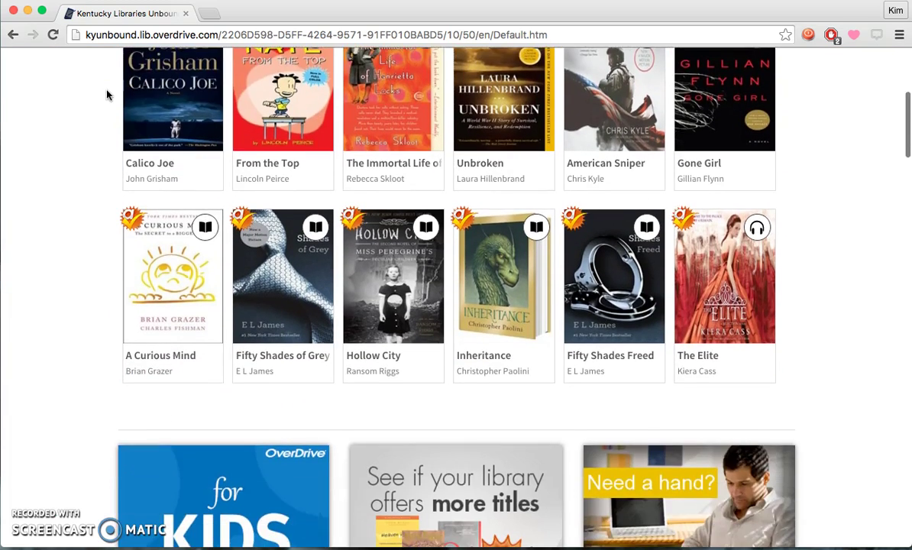
{"action": "scroll", "coordinate": [107, 94], "scroll_direction": "down", "scroll_amount": 3}
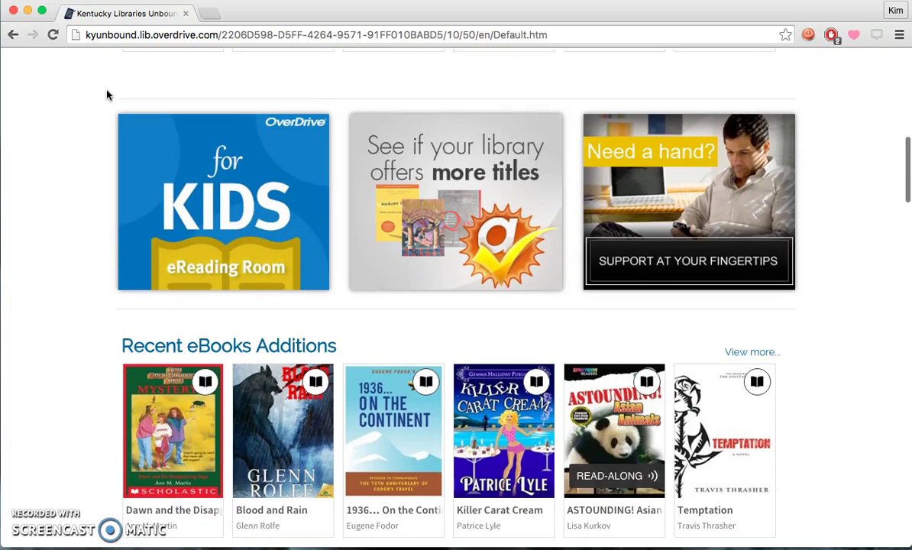
{"action": "scroll", "coordinate": [107, 94], "scroll_direction": "down", "scroll_amount": 4}
{"action": "scroll", "coordinate": [107, 94], "scroll_direction": "down", "scroll_amount": 5}
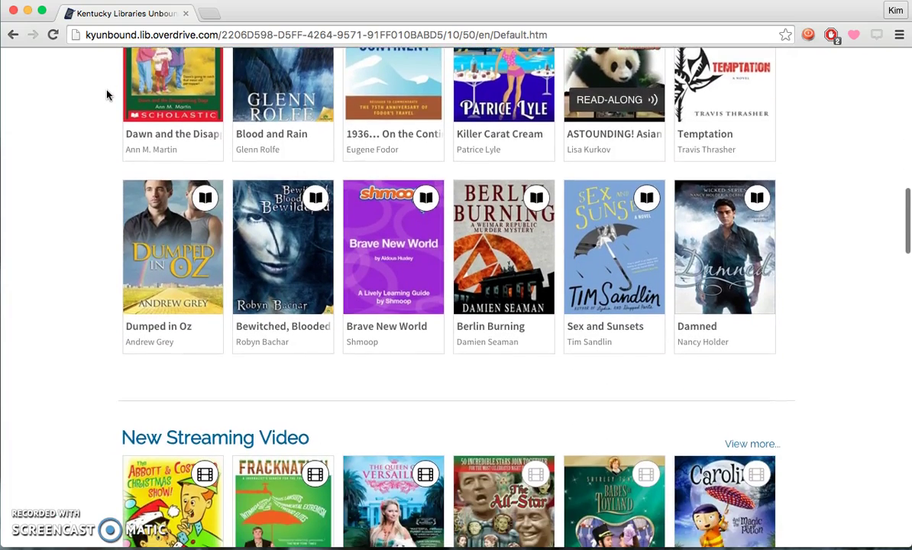
{"action": "scroll", "coordinate": [107, 94], "scroll_direction": "down", "scroll_amount": 3}
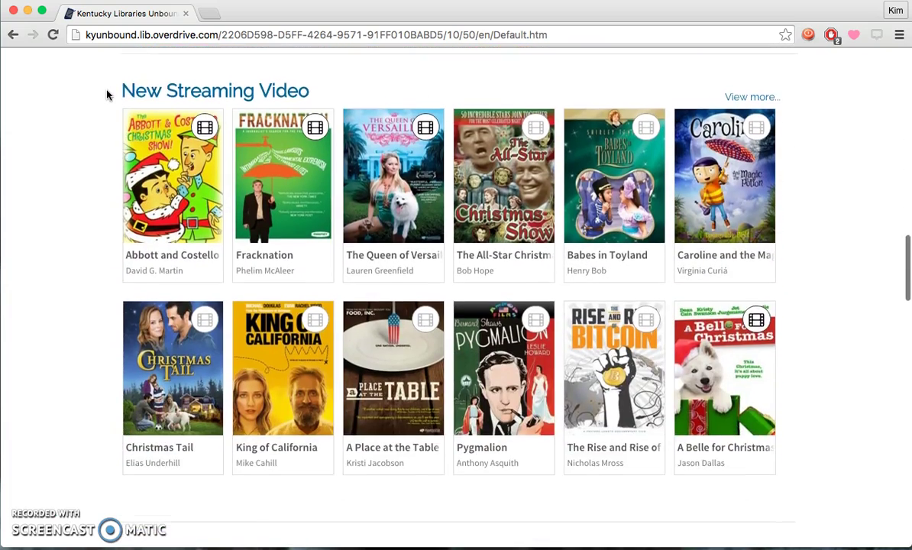
{"action": "scroll", "coordinate": [107, 94], "scroll_direction": "down", "scroll_amount": 4}
{"action": "scroll", "coordinate": [107, 94], "scroll_direction": "up", "scroll_amount": 3}
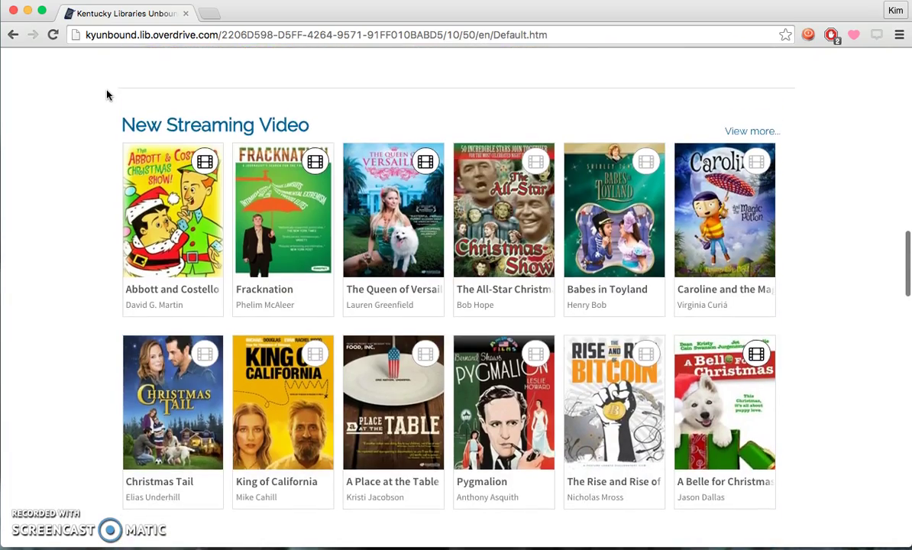
{"action": "scroll", "coordinate": [107, 94], "scroll_direction": "up", "scroll_amount": 2}
{"action": "scroll", "coordinate": [107, 94], "scroll_direction": "up", "scroll_amount": 9}
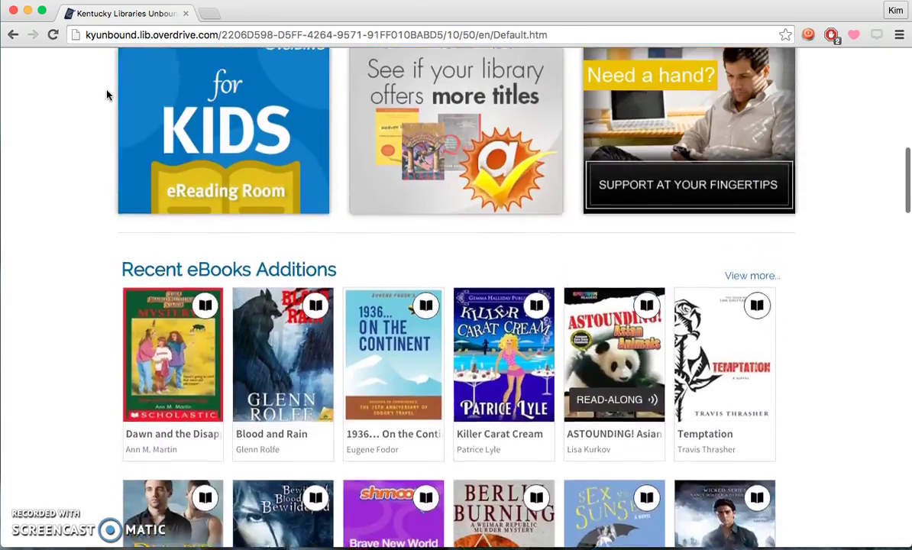
{"action": "scroll", "coordinate": [107, 94], "scroll_direction": "up", "scroll_amount": 6}
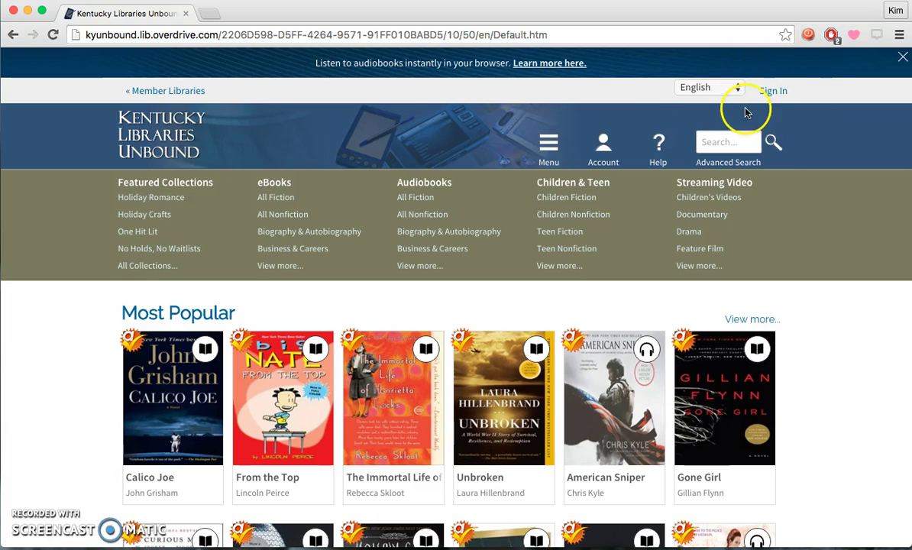
- Sign in to the library account with the prefilled card number and PIN, and view the Bookshelf
{"action": "left_click", "coordinate": [607, 162]}
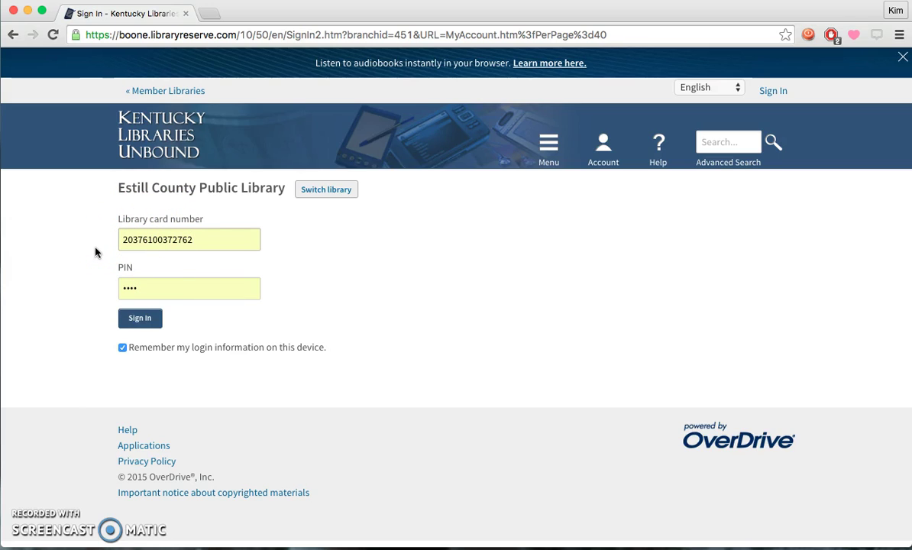
{"action": "left_click", "coordinate": [131, 319]}
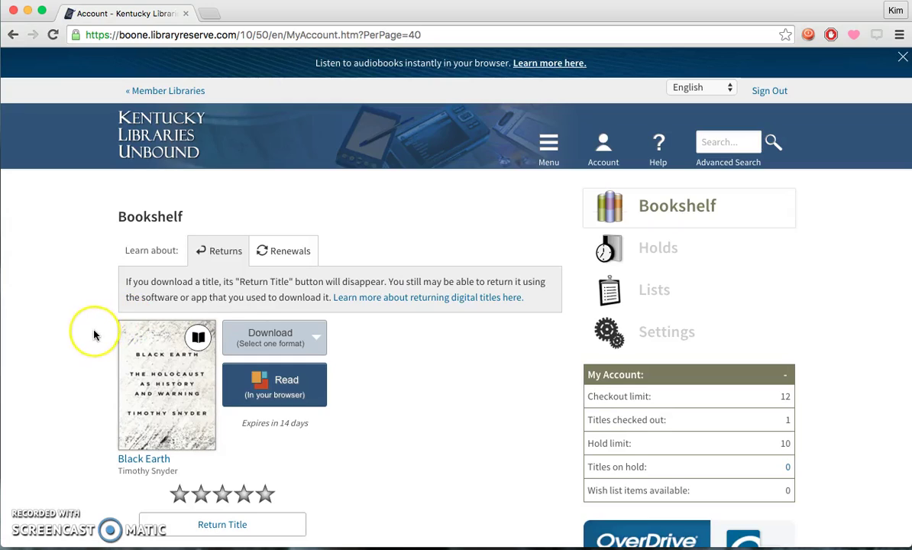
{"action": "scroll", "coordinate": [91, 332], "scroll_direction": "down", "scroll_amount": 2}
{"action": "scroll", "coordinate": [94, 334], "scroll_direction": "down", "scroll_amount": 1}
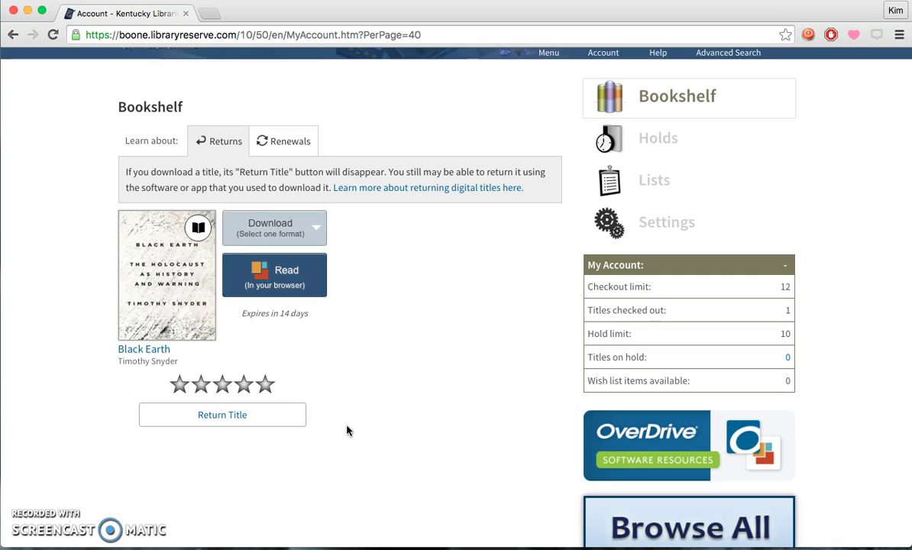
- Look through the account's Holds, Lists and Settings pages, covering lending periods, maturity levels, cover images and display options
{"action": "left_click", "coordinate": [611, 143]}
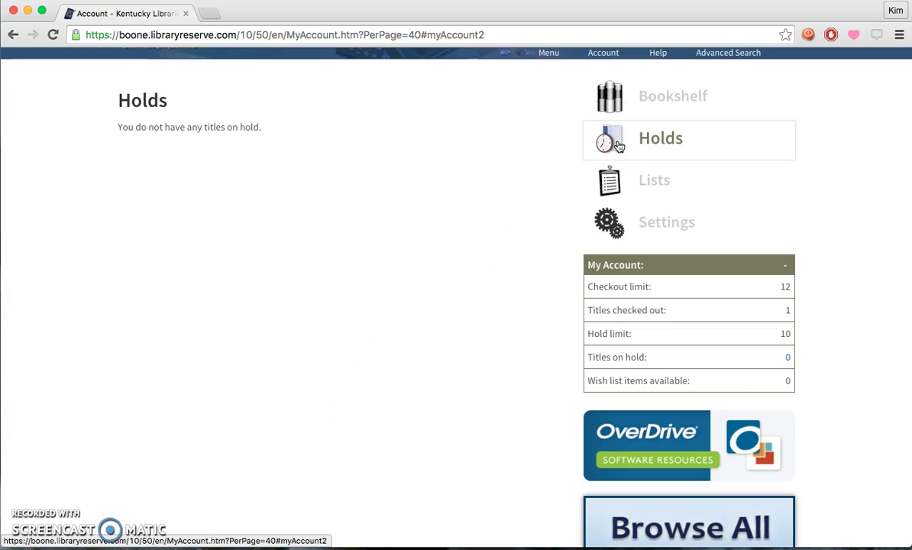
{"action": "left_click", "coordinate": [619, 181]}
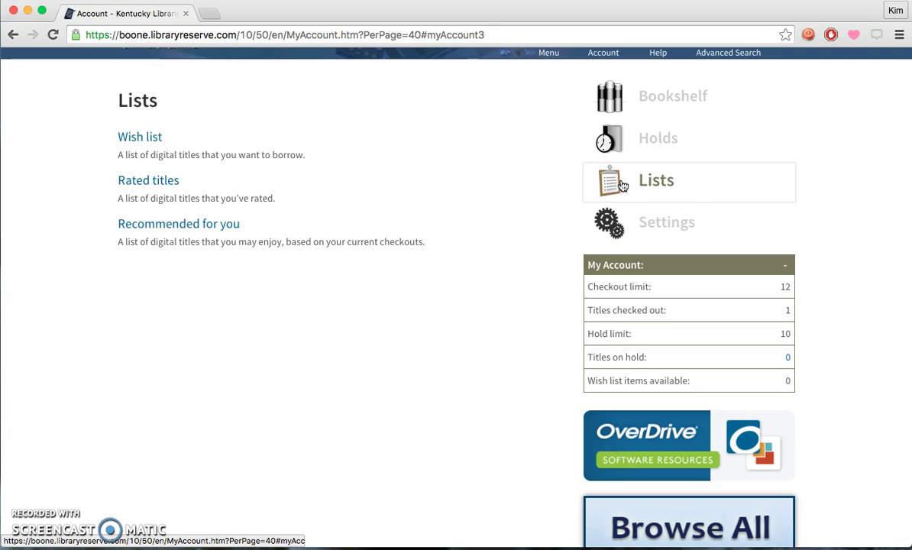
{"action": "left_click", "coordinate": [617, 231]}
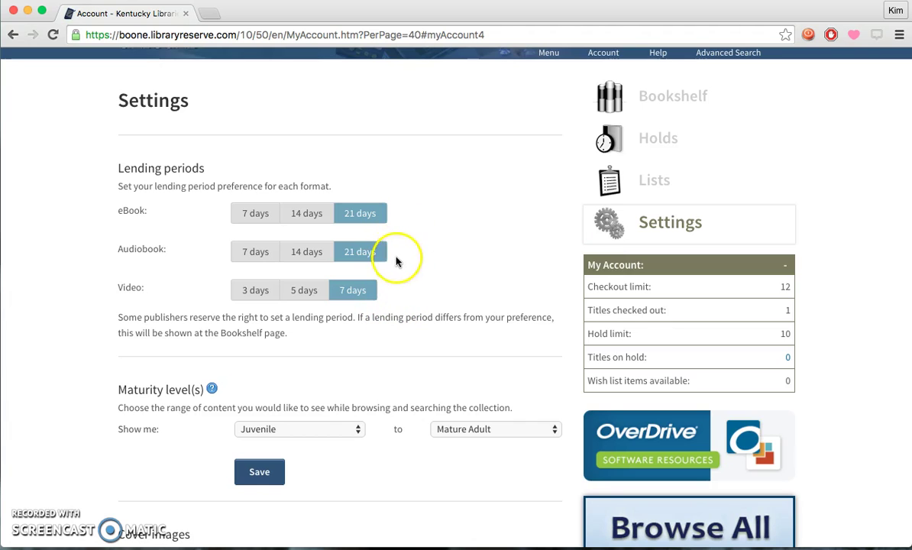
{"action": "scroll", "coordinate": [388, 285], "scroll_direction": "down", "scroll_amount": 5}
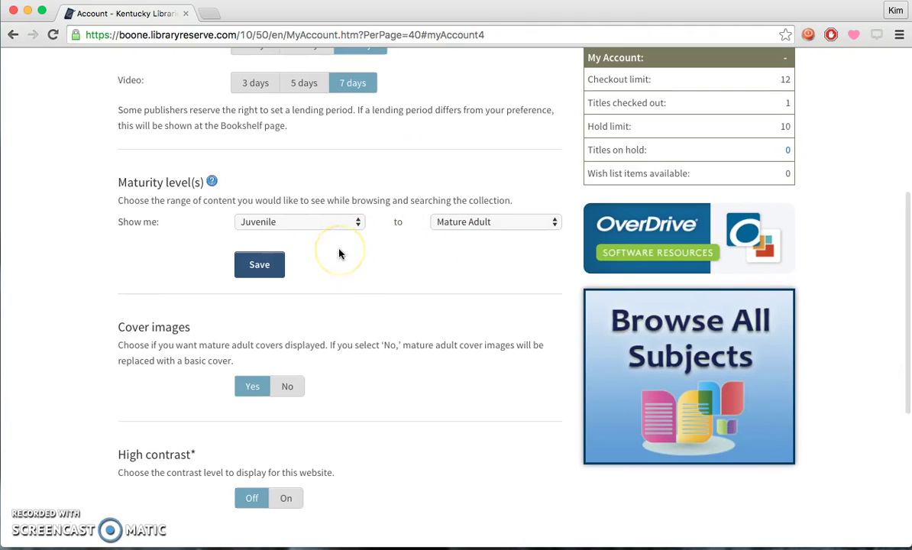
{"action": "scroll", "coordinate": [340, 254], "scroll_direction": "down", "scroll_amount": 5}
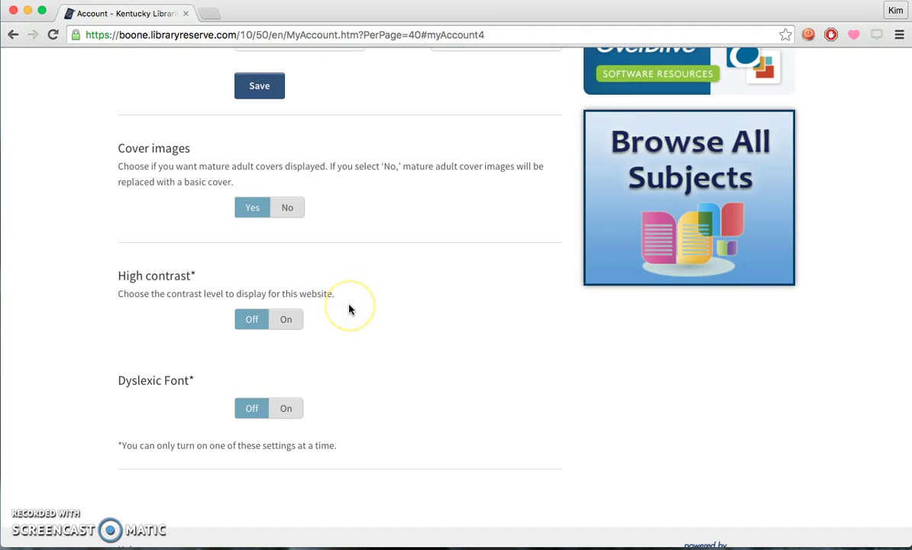
- Return to the library home page and look through its Recommended for you, Most Popular and Recent eBooks Additions sections
{"action": "scroll", "coordinate": [349, 309], "scroll_direction": "up", "scroll_amount": 10}
{"action": "left_click", "coordinate": [141, 133]}
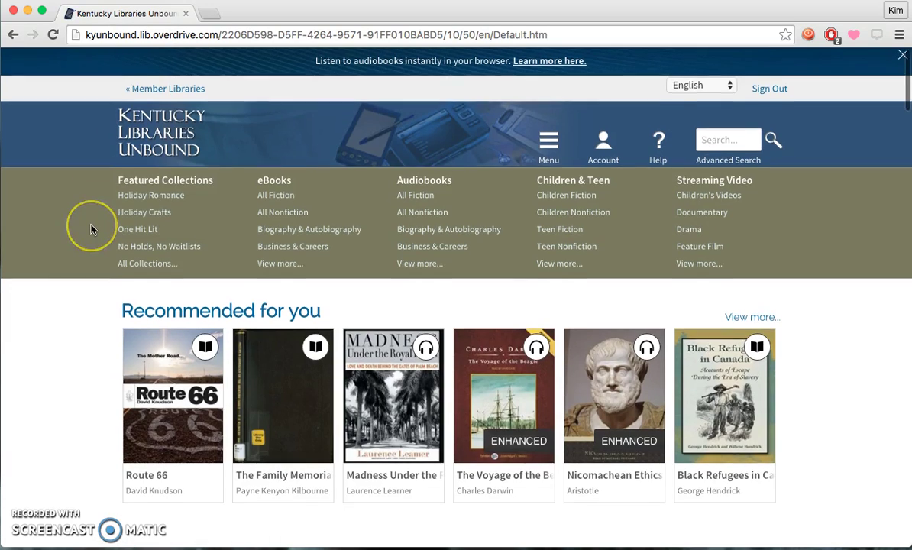
{"action": "scroll", "coordinate": [90, 229], "scroll_direction": "down", "scroll_amount": 5}
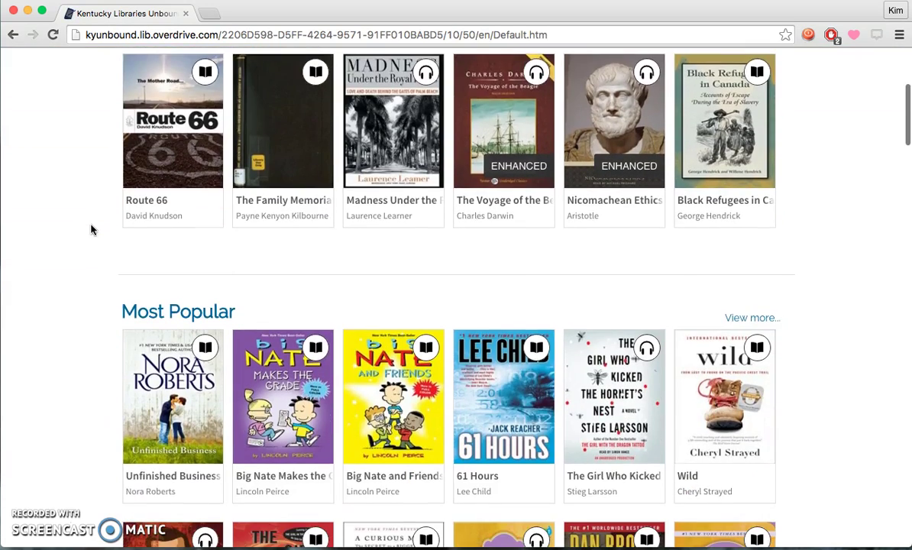
{"action": "scroll", "coordinate": [90, 230], "scroll_direction": "down", "scroll_amount": 4}
{"action": "scroll", "coordinate": [90, 229], "scroll_direction": "down", "scroll_amount": 8}
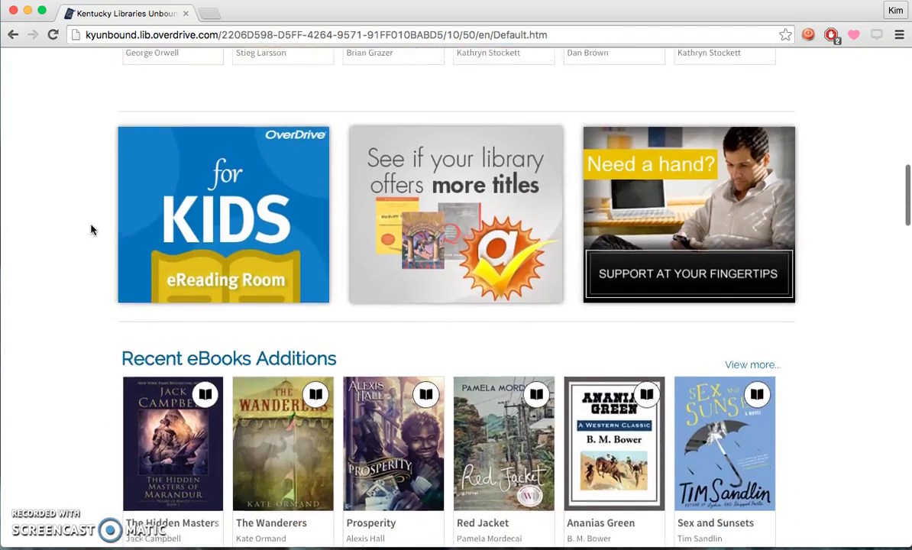
{"action": "scroll", "coordinate": [90, 229], "scroll_direction": "down", "scroll_amount": 1}
{"action": "scroll", "coordinate": [90, 229], "scroll_direction": "up", "scroll_amount": 3}
{"action": "scroll", "coordinate": [90, 229], "scroll_direction": "up", "scroll_amount": 5}
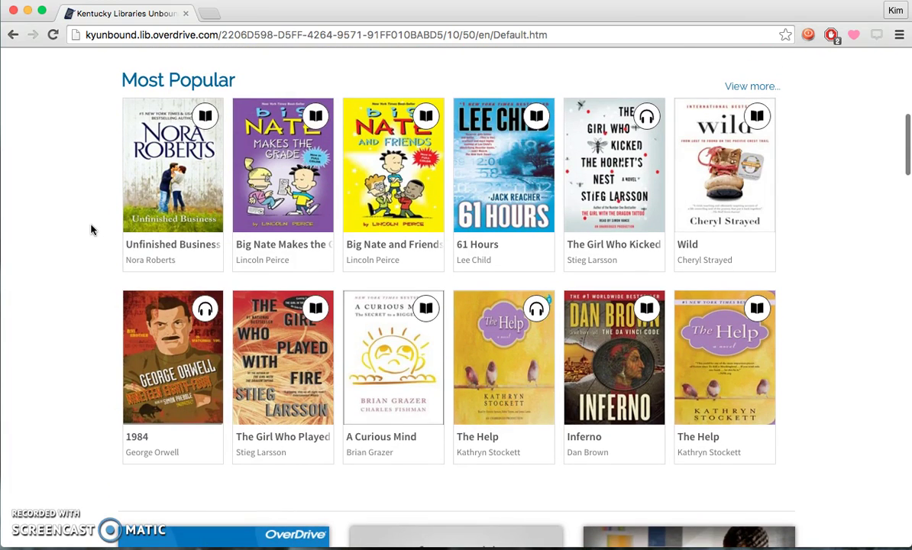
{"action": "scroll", "coordinate": [90, 229], "scroll_direction": "up", "scroll_amount": 1}
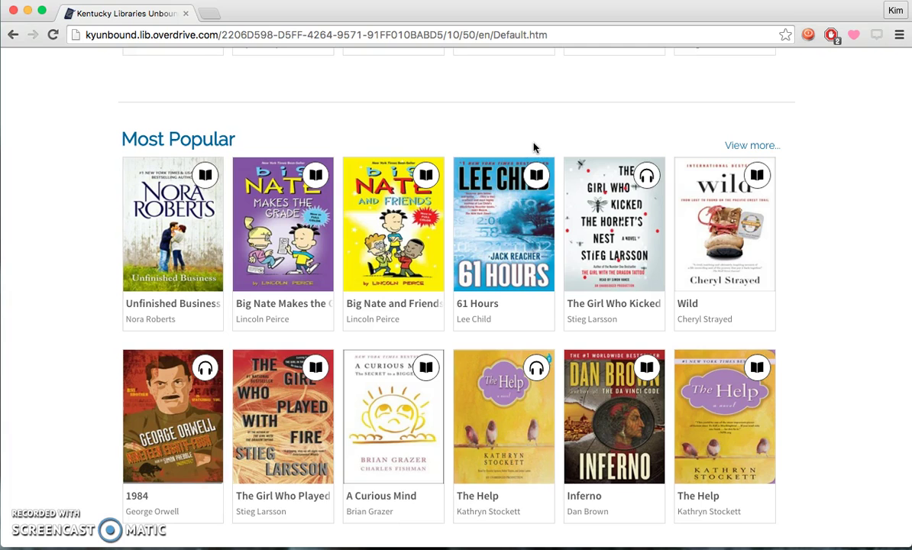
{"action": "scroll", "coordinate": [535, 146], "scroll_direction": "up", "scroll_amount": 5}
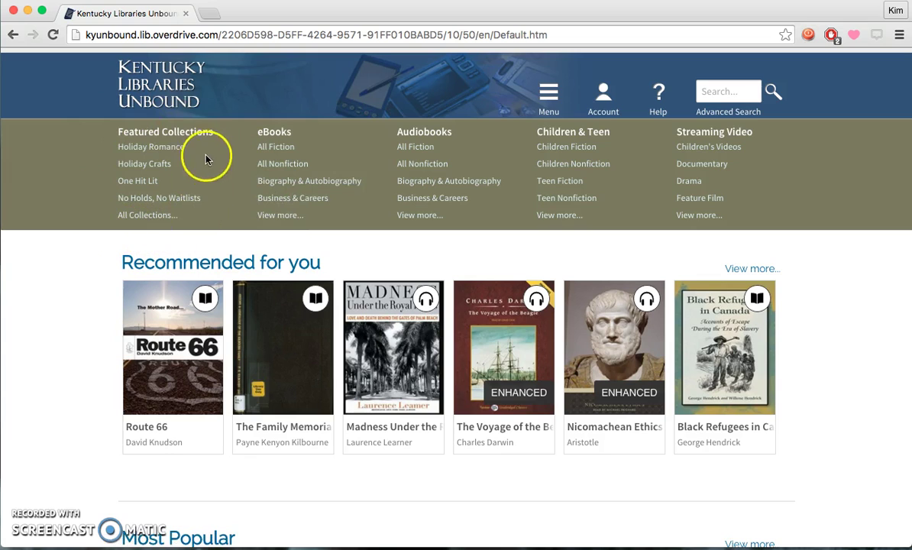
- Open Advanced Search and review its search fields, filters and reading level options
{"action": "left_click", "coordinate": [716, 113]}
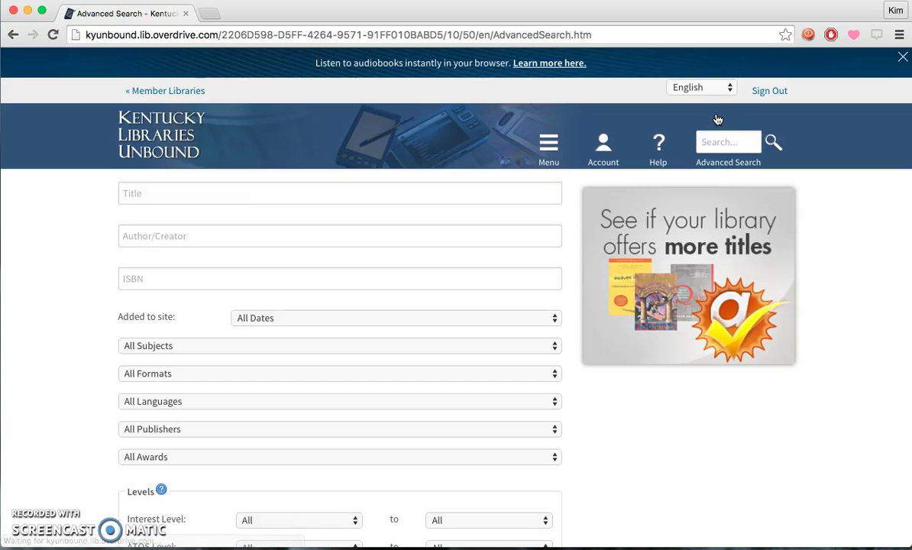
{"action": "scroll", "coordinate": [120, 305], "scroll_direction": "down", "scroll_amount": 2}
{"action": "scroll", "coordinate": [121, 305], "scroll_direction": "down", "scroll_amount": 3}
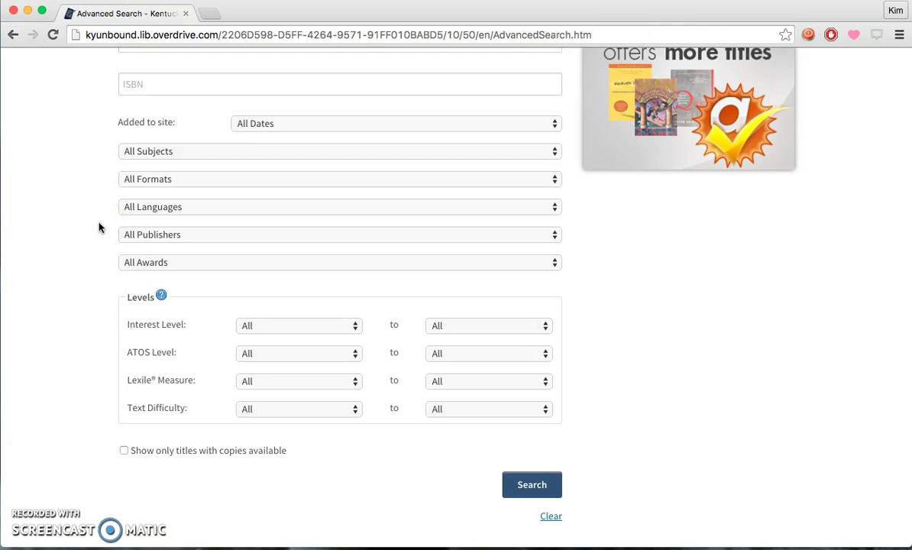
{"action": "scroll", "coordinate": [99, 227], "scroll_direction": "up", "scroll_amount": 5}
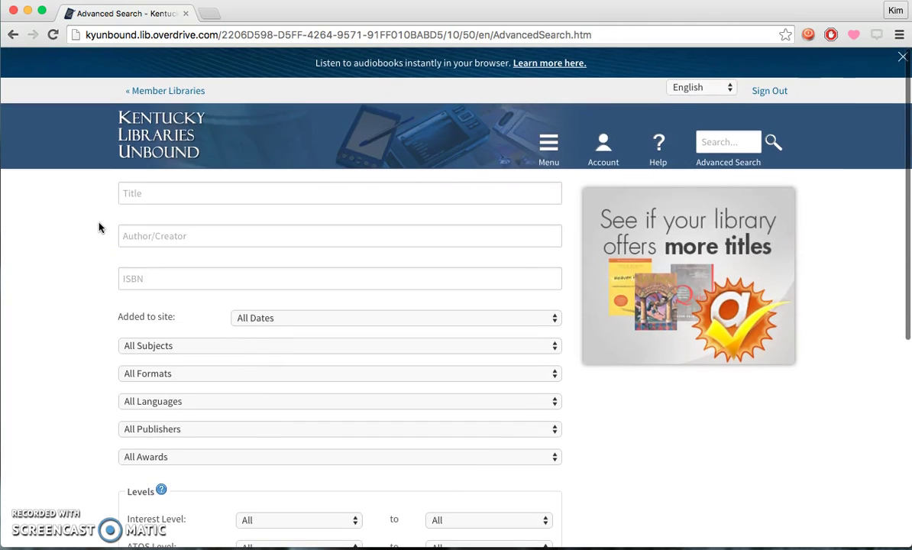
- Search the library for "harry potter and the prisoner of azkaban"
{"action": "left_click", "coordinate": [727, 144]}
{"action": "type", "text": "h"}
{"action": "key", "text": "Down"}
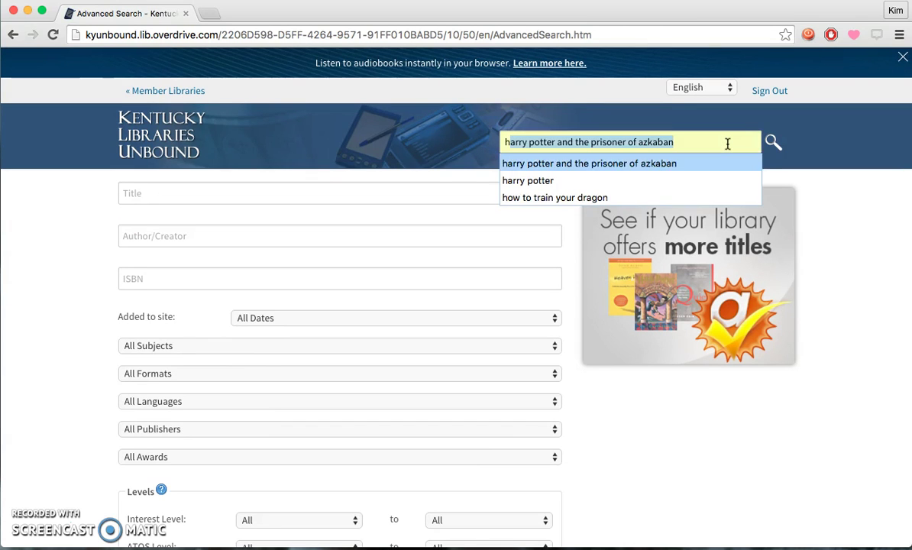
{"action": "key", "text": "Return"}
{"action": "key", "text": "Return"}
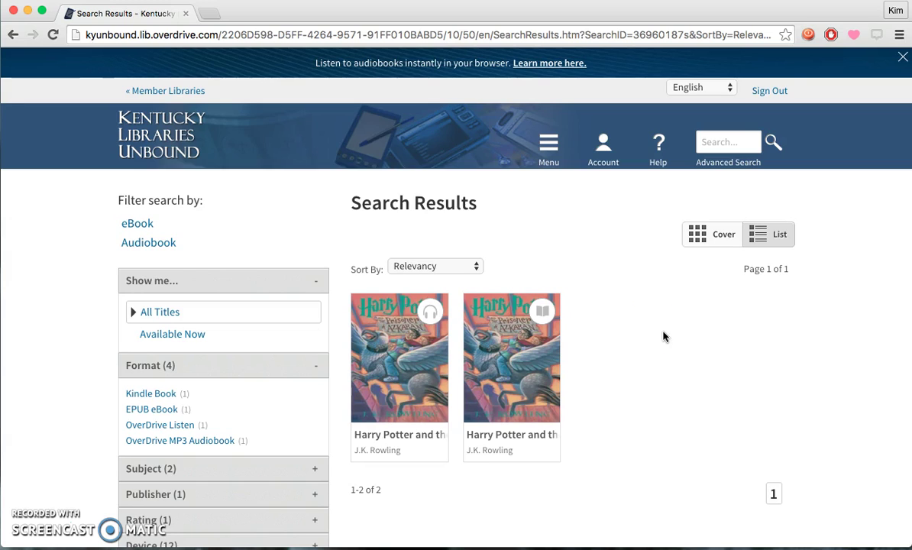
- Search the library for "harry potter" using the saved search suggestion
{"action": "left_click", "coordinate": [719, 142]}
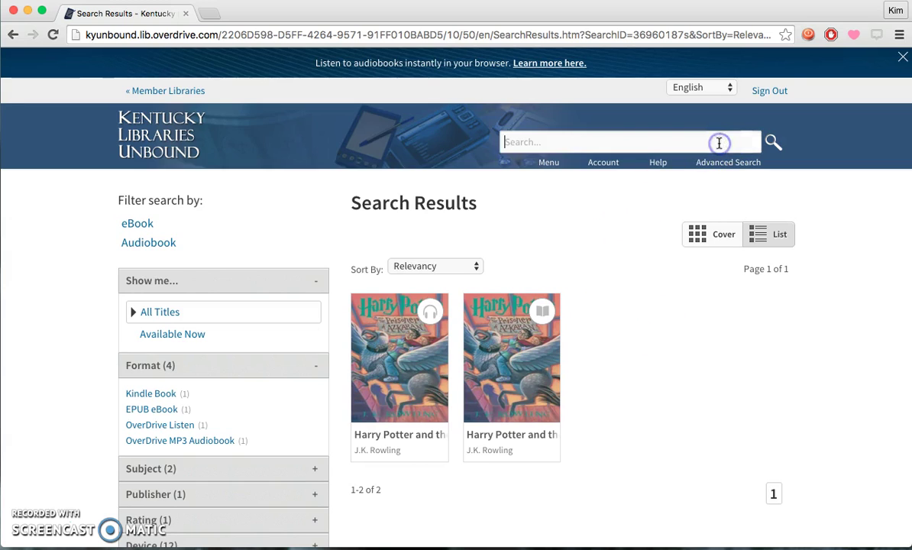
{"action": "type", "text": "h"}
{"action": "key", "text": "Down"}
{"action": "key", "text": "Down"}
{"action": "key", "text": "Return"}
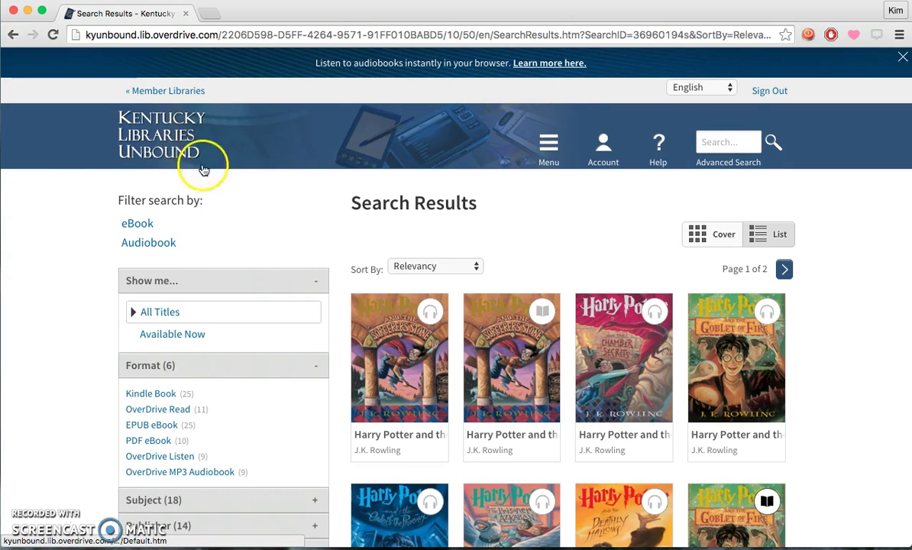
- Expand the Device, Subject and Language filters of the search results to examine their options
{"action": "scroll", "coordinate": [64, 205], "scroll_direction": "down", "scroll_amount": 3}
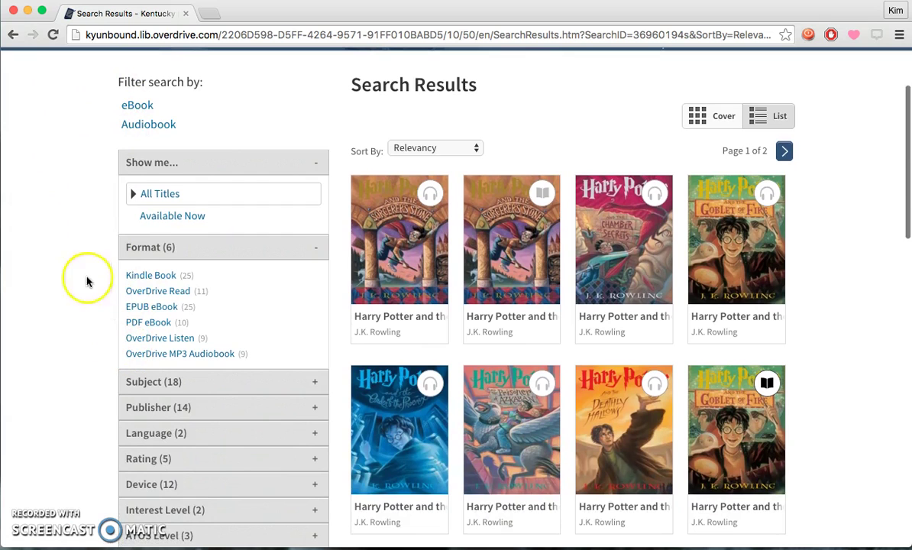
{"action": "scroll", "coordinate": [106, 229], "scroll_direction": "down", "scroll_amount": 6}
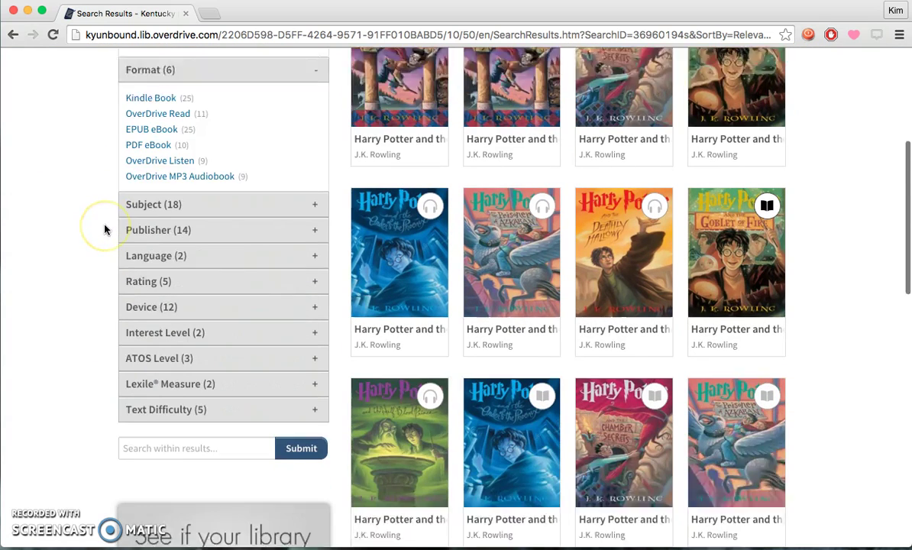
{"action": "left_click", "coordinate": [131, 253]}
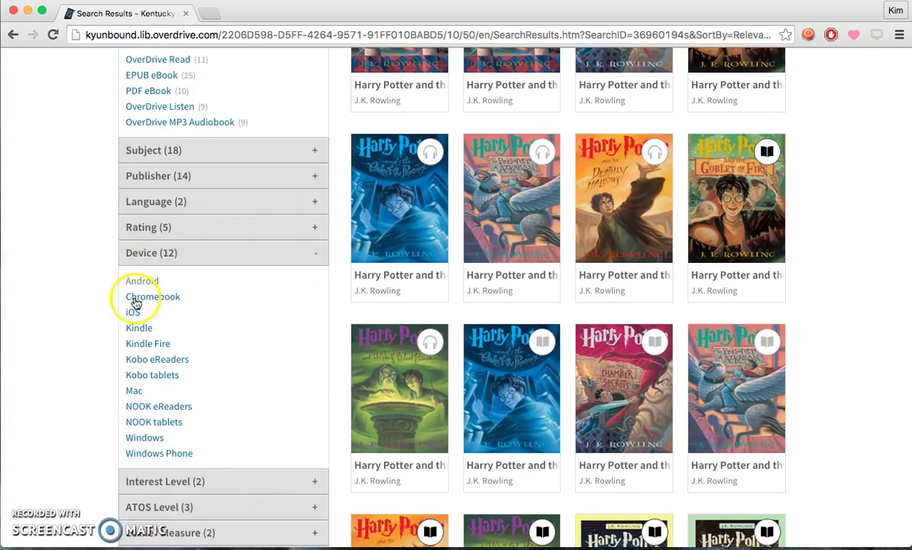
{"action": "left_click", "coordinate": [132, 152]}
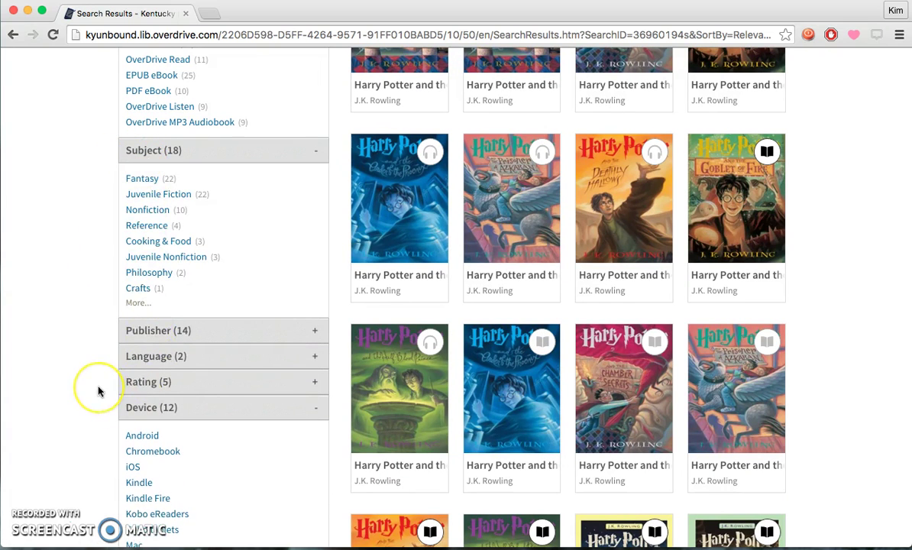
{"action": "scroll", "coordinate": [98, 391], "scroll_direction": "up", "scroll_amount": 7}
{"action": "scroll", "coordinate": [98, 391], "scroll_direction": "up", "scroll_amount": 3}
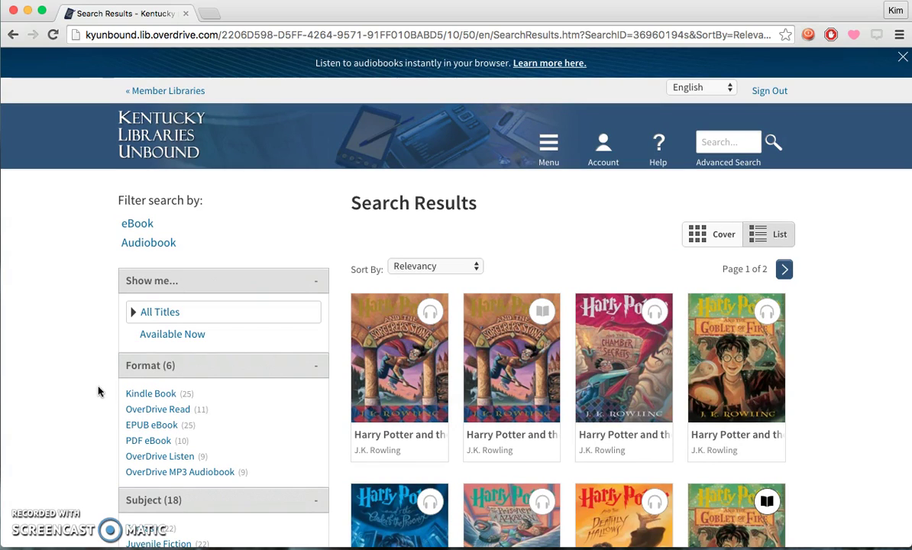
{"action": "scroll", "coordinate": [97, 393], "scroll_direction": "down", "scroll_amount": 10}
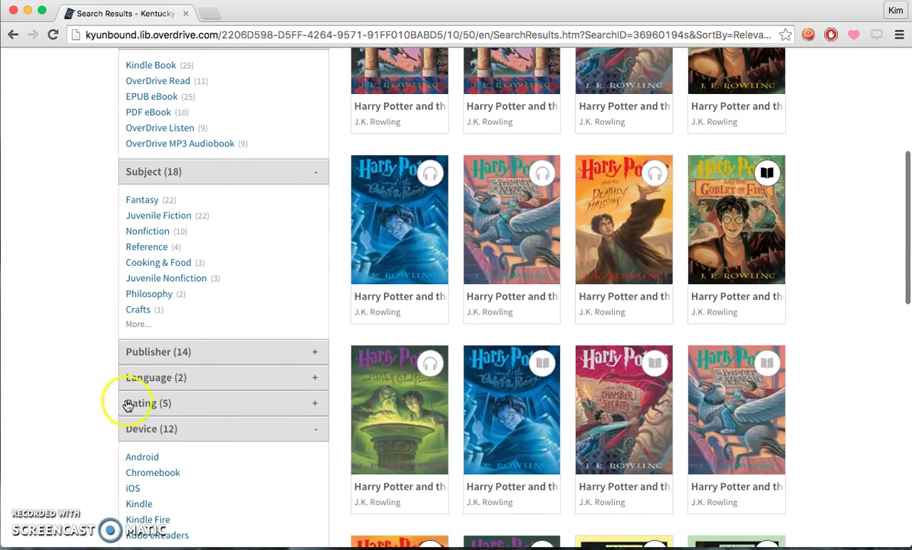
{"action": "left_click", "coordinate": [146, 379]}
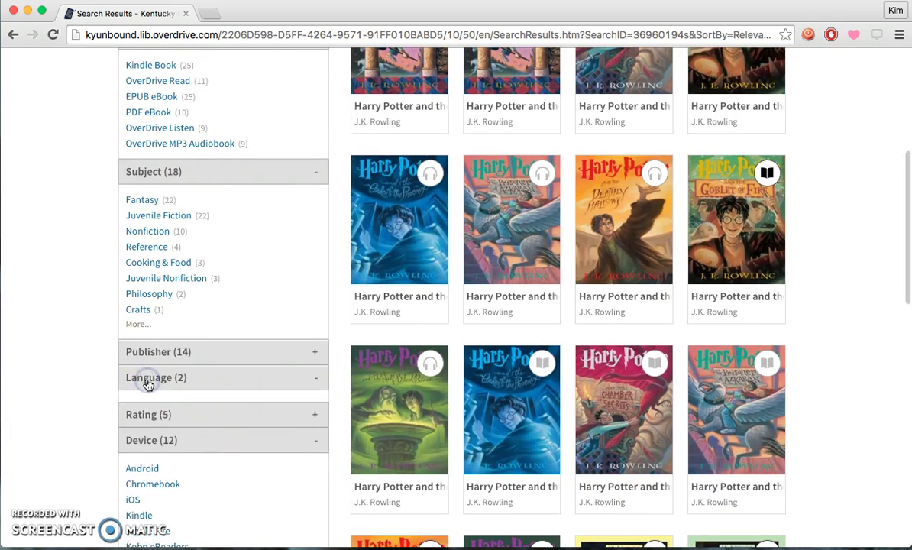
- Filter the search results to English-language titles that are available now
{"action": "left_click", "coordinate": [145, 409]}
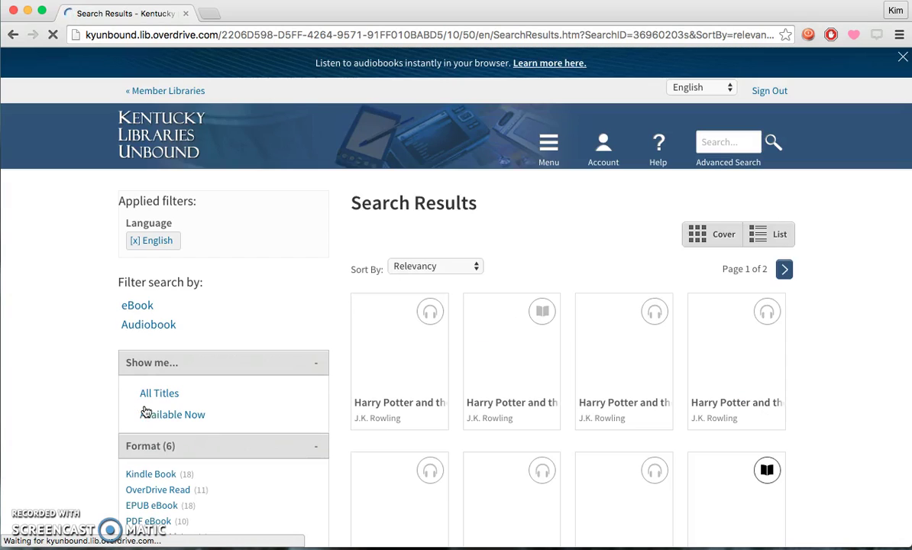
{"action": "left_click", "coordinate": [144, 414]}
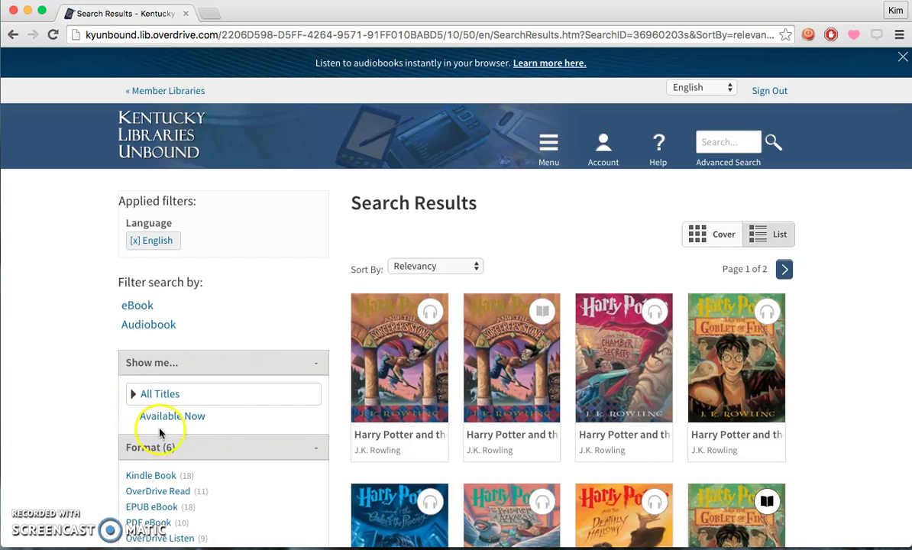
{"action": "left_click", "coordinate": [185, 420]}
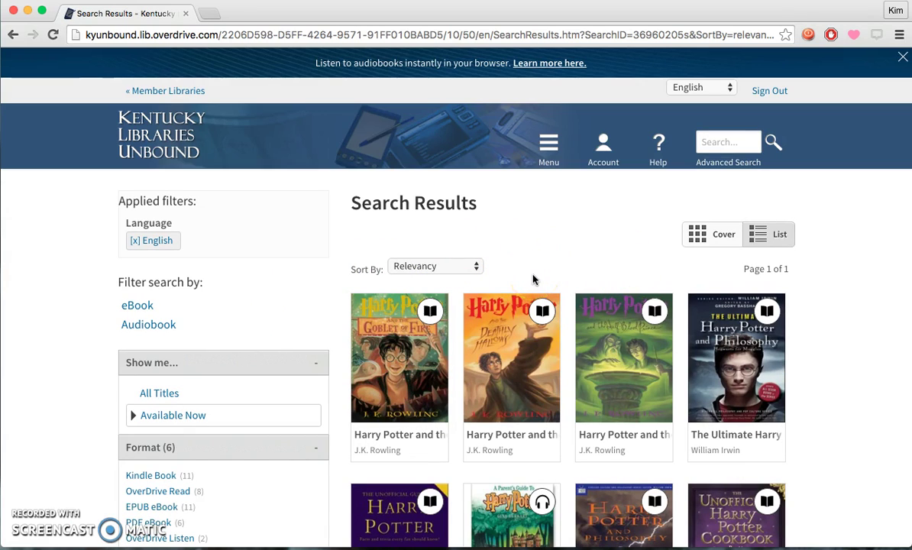
- Borrow the available eBook "Harry Potter and the Half-Blood Prince" and go to the account's bookshelf
{"action": "left_click", "coordinate": [625, 383]}
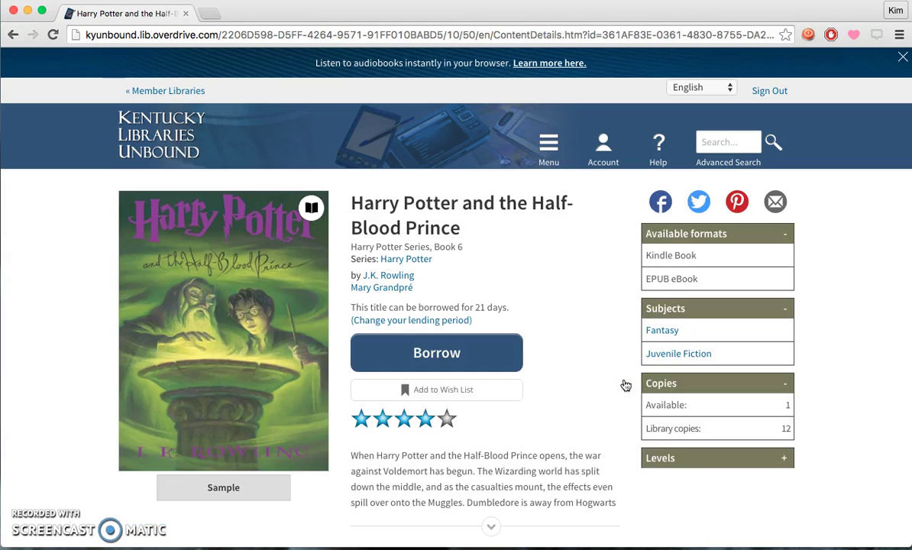
{"action": "scroll", "coordinate": [625, 385], "scroll_direction": "down", "scroll_amount": 2}
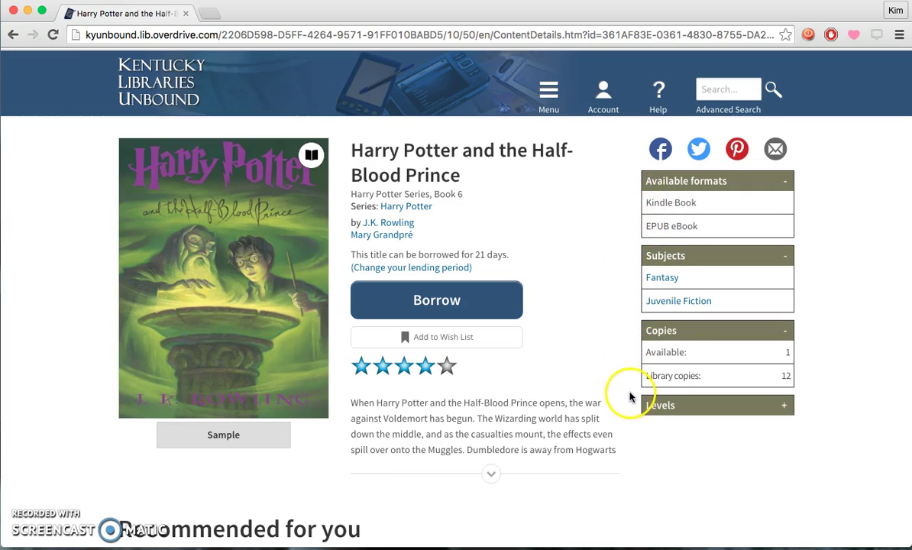
{"action": "left_click", "coordinate": [422, 308]}
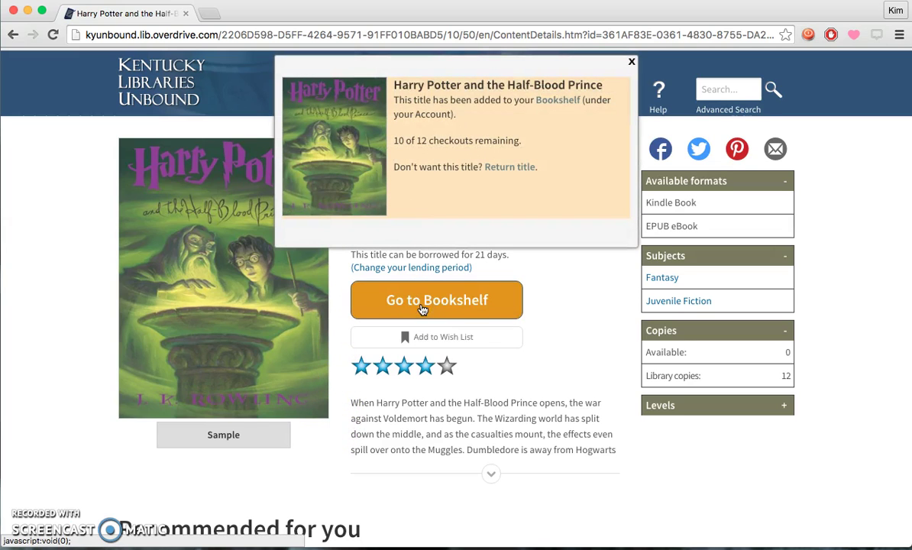
{"action": "left_click", "coordinate": [423, 306]}
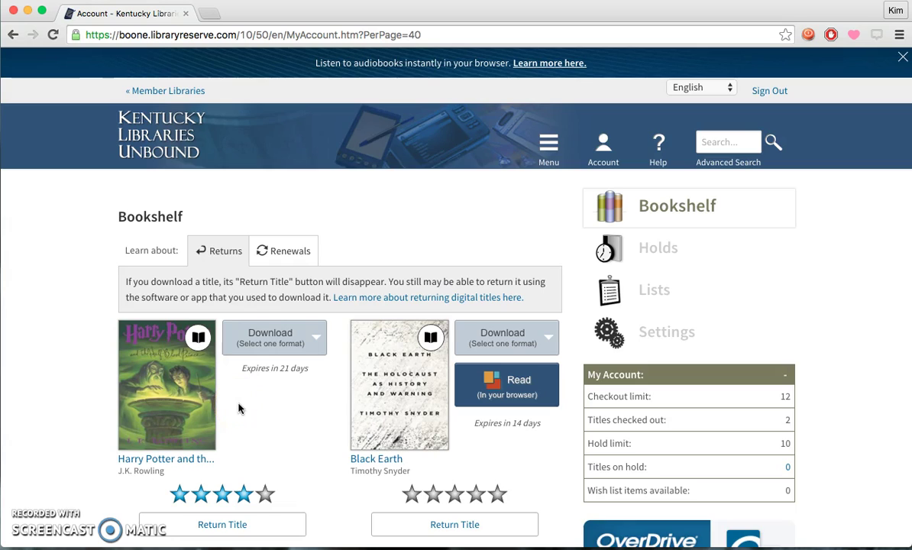
- Download the borrowed Harry Potter title from the bookshelf in EPUB eBook format
{"action": "left_click", "coordinate": [311, 340]}
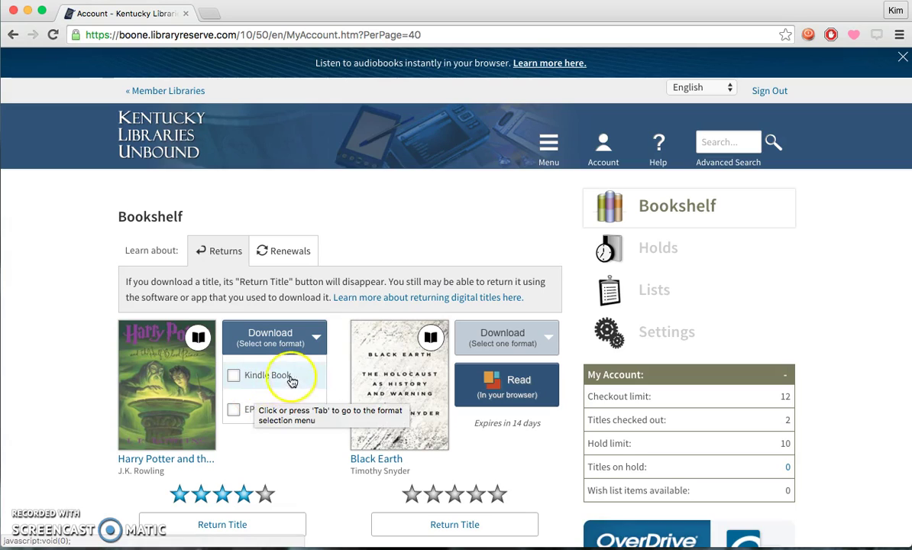
{"action": "left_click", "coordinate": [301, 408]}
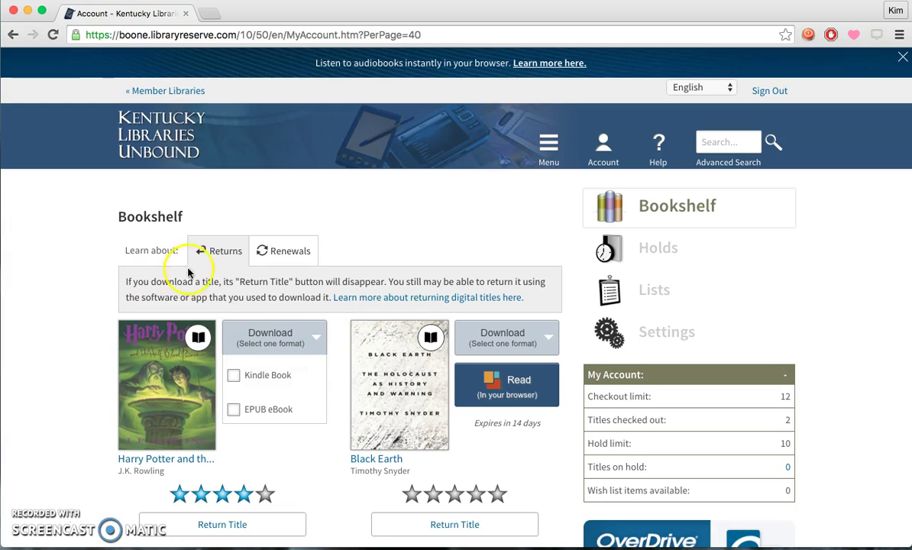
{"action": "left_click", "coordinate": [254, 411]}
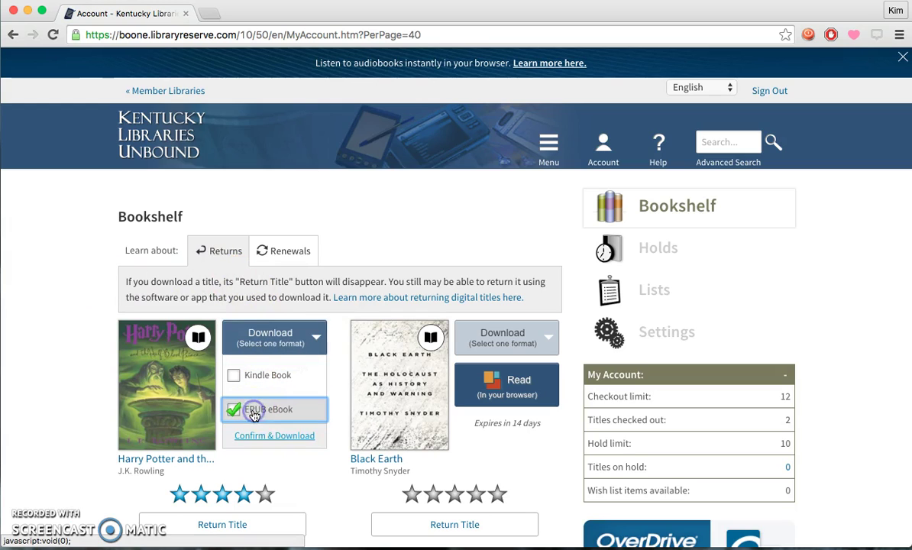
{"action": "left_click", "coordinate": [257, 434]}
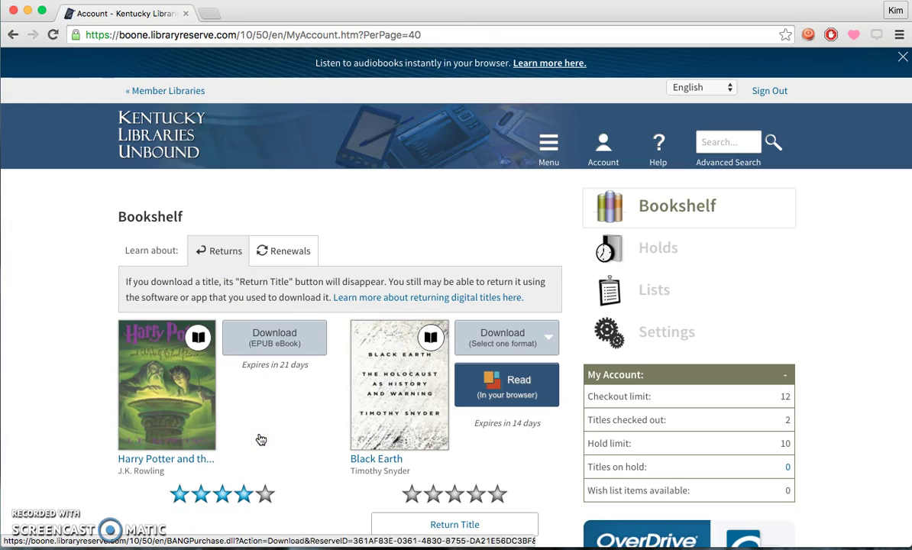
{"action": "scroll", "coordinate": [260, 439], "scroll_direction": "down", "scroll_amount": 1}
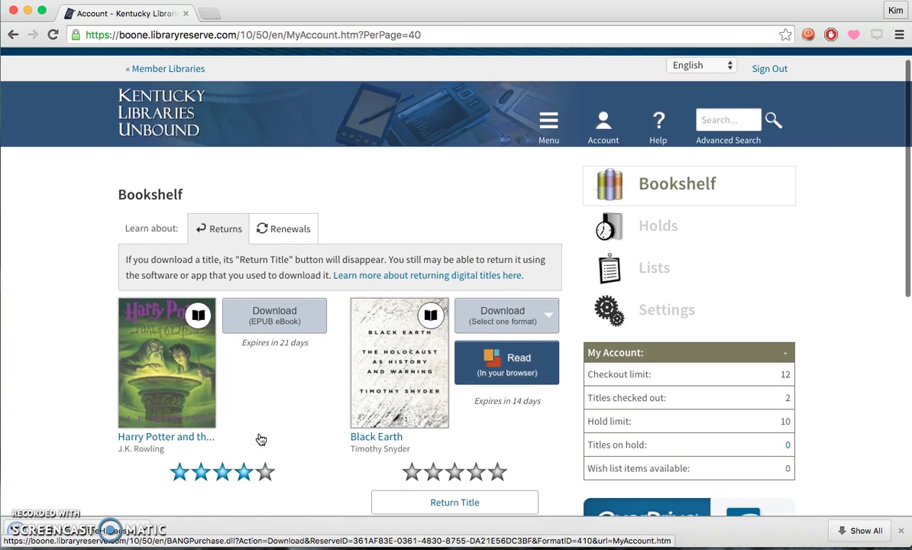
- Open the downloaded Harry Potter ACSM file in Adobe Digital Editions
{"action": "left_click", "coordinate": [156, 507]}
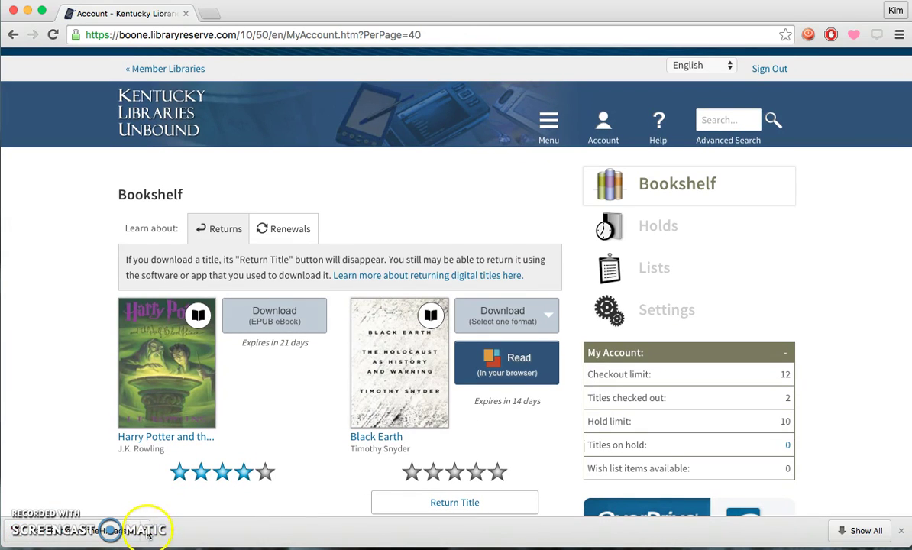
{"action": "left_click", "coordinate": [144, 527]}
{"action": "left_click", "coordinate": [170, 477]}
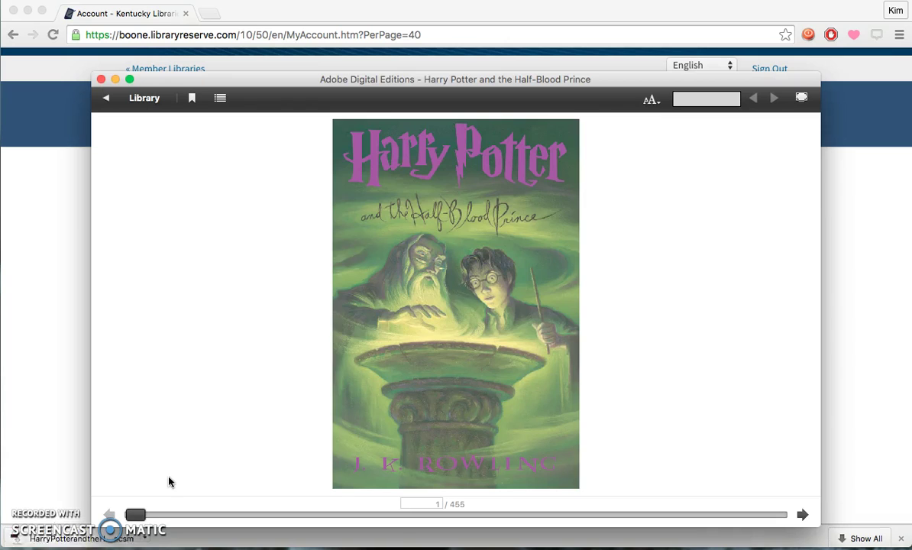
{"action": "left_click", "coordinate": [701, 456]}
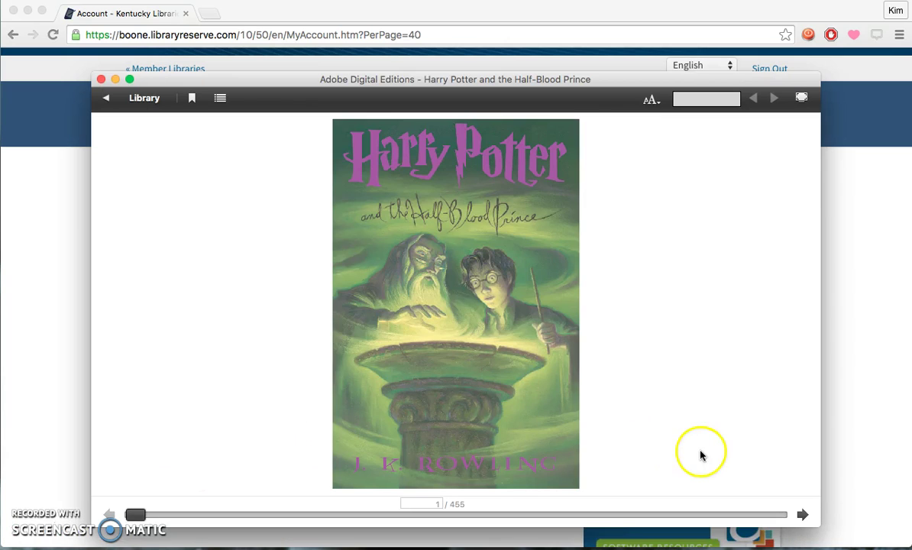
- Page forward from the book's cover through the title pages to the table of contents
{"action": "left_click", "coordinate": [802, 515]}
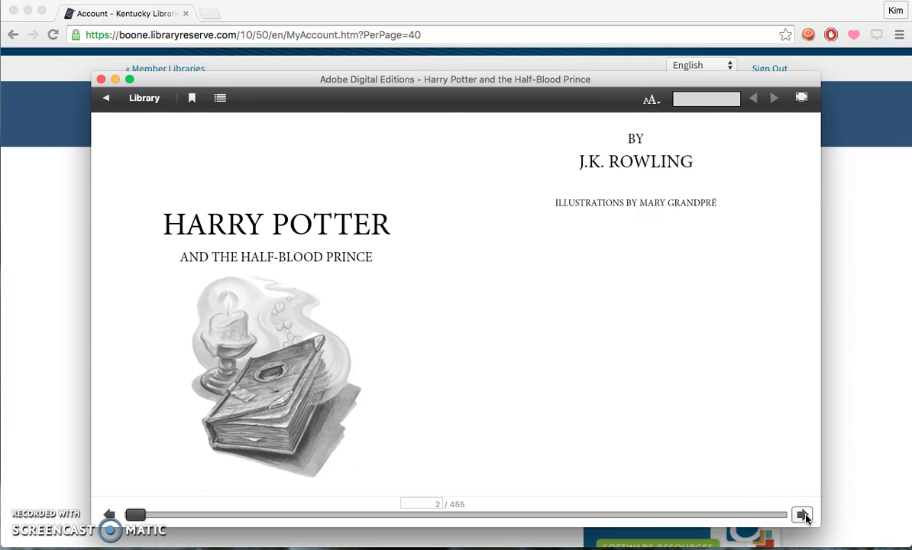
{"action": "left_click", "coordinate": [806, 518]}
{"action": "left_click", "coordinate": [806, 517]}
{"action": "left_click", "coordinate": [805, 517]}
{"action": "left_click", "coordinate": [805, 517]}
{"action": "left_click", "coordinate": [805, 517]}
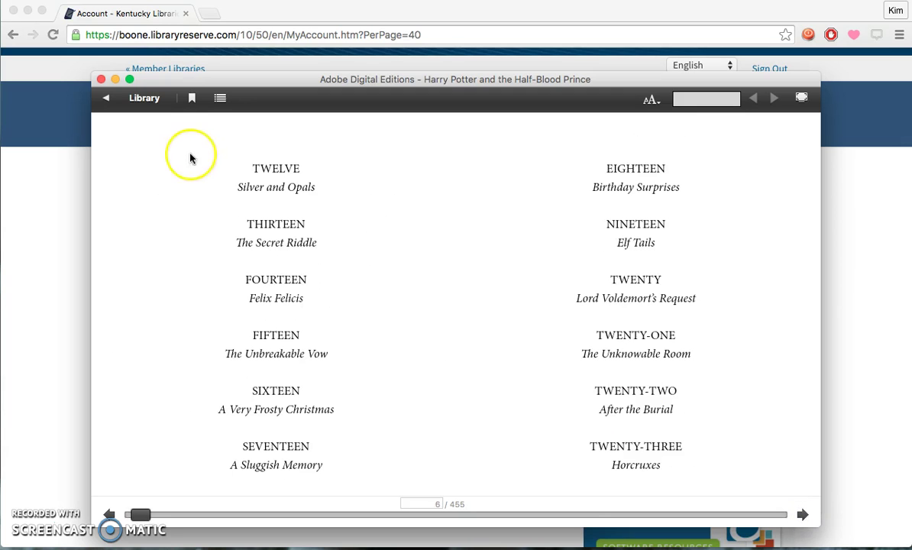
- Go back to the Adobe Digital Editions library and view the dialog for adding files, then cancel it
{"action": "left_click", "coordinate": [145, 100]}
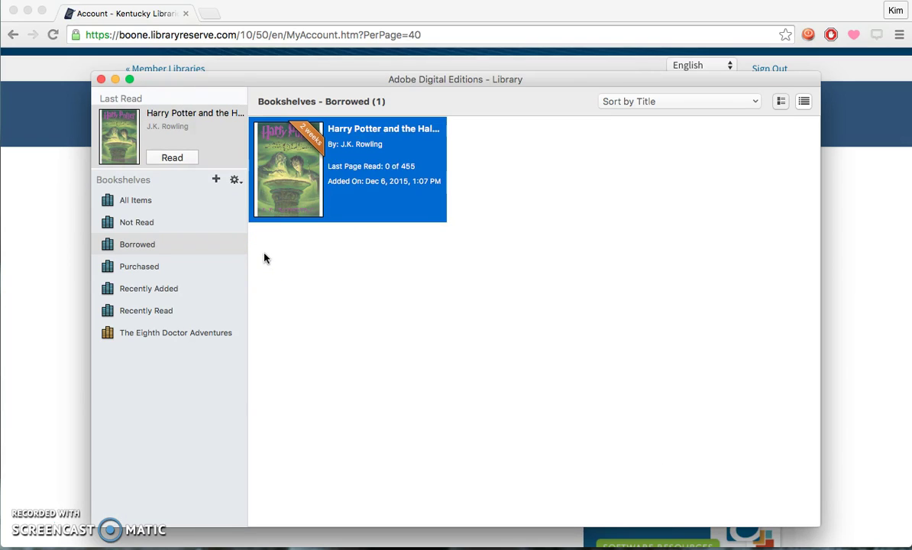
{"action": "key", "text": "super+o"}
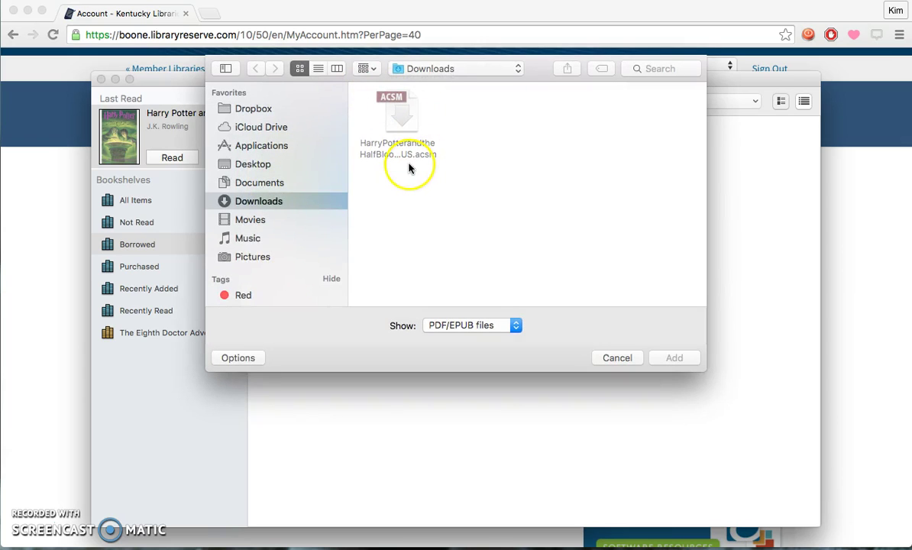
{"action": "left_click", "coordinate": [615, 359]}
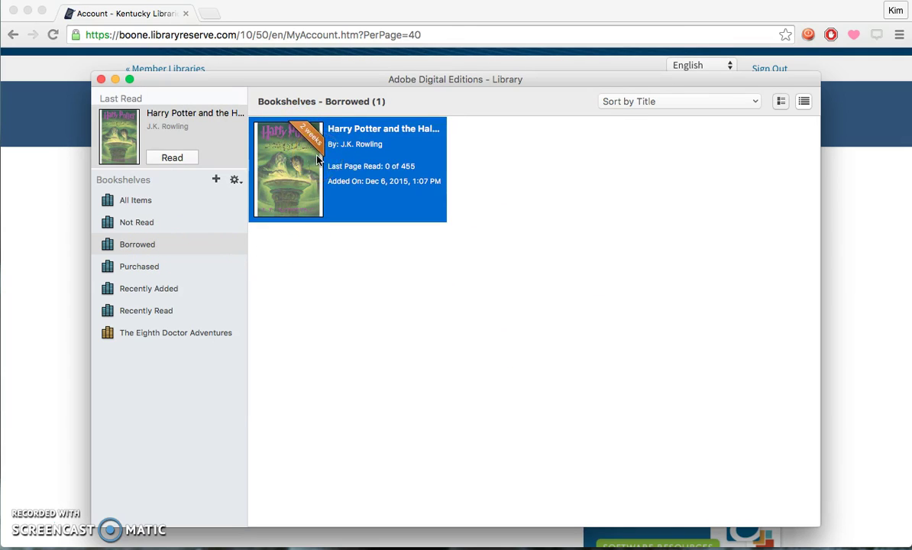
- Return the borrowed "Harry Potter and the Half-Blood Prince" from the Borrowed bookshelf
{"action": "right_click", "coordinate": [274, 195]}
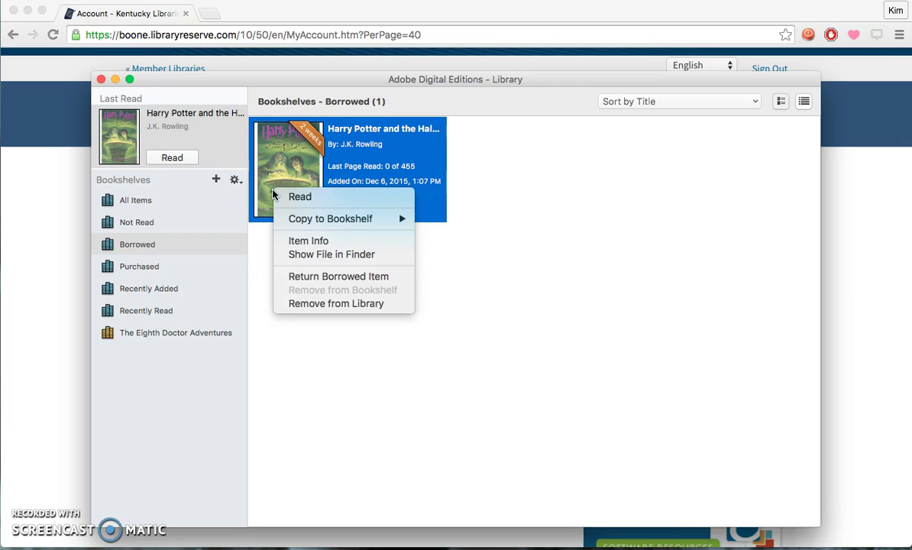
{"action": "left_click", "coordinate": [318, 278]}
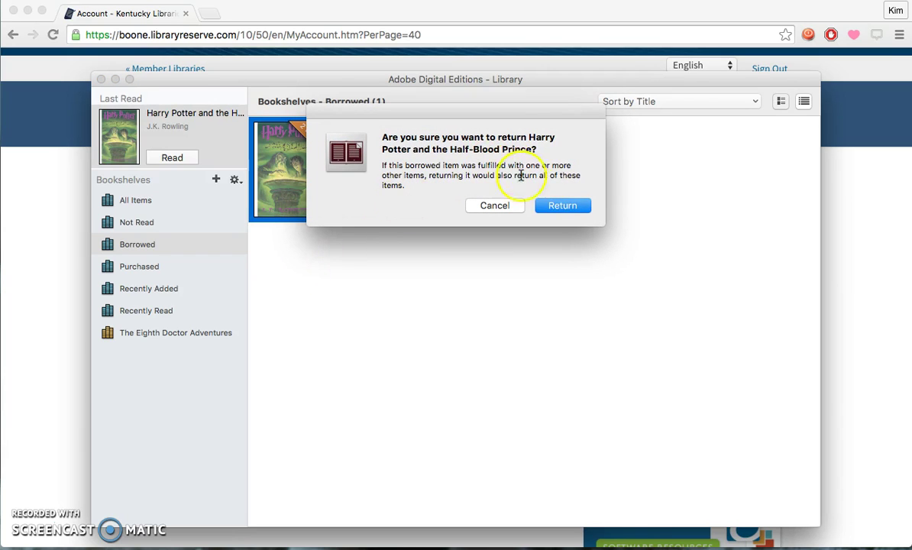
{"action": "left_click", "coordinate": [557, 207]}
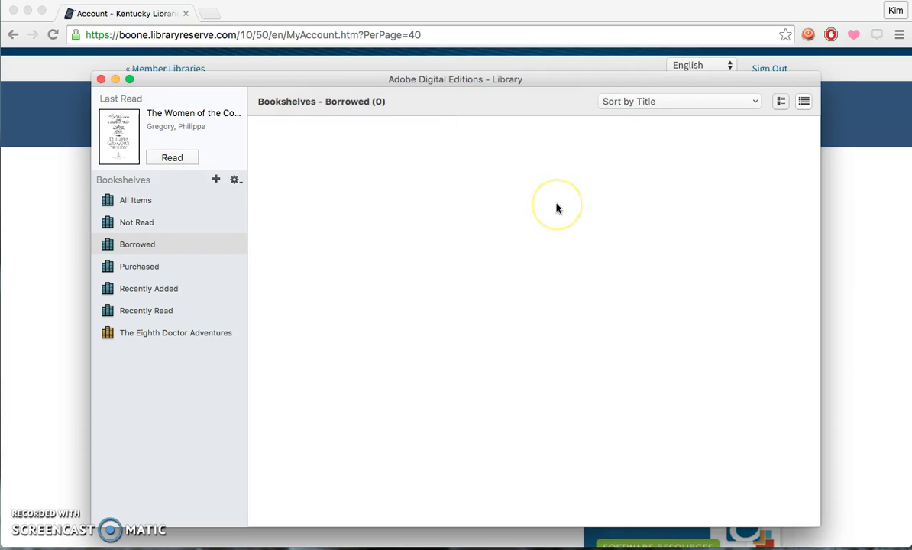
- Switch back to the browser's library bookshelf and return the title "Black Earth"
{"action": "left_click", "coordinate": [37, 244]}
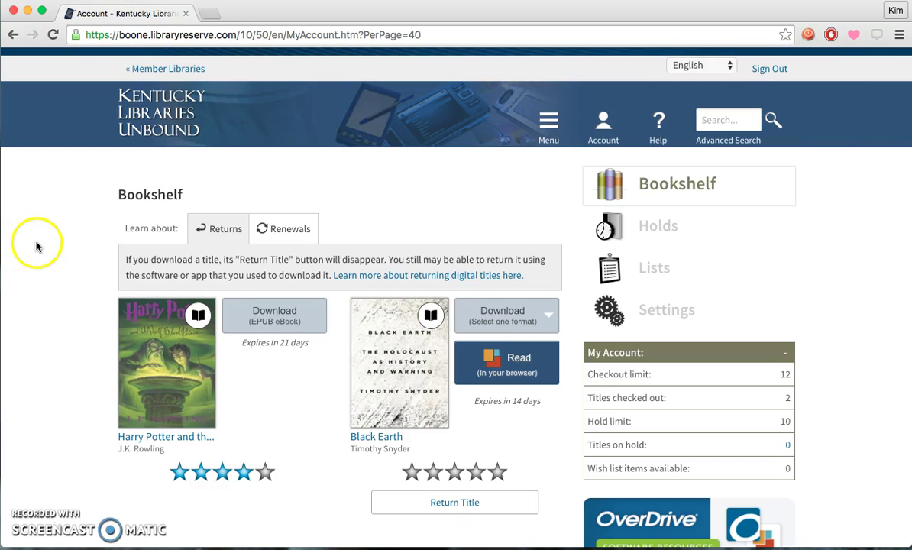
{"action": "scroll", "coordinate": [427, 252], "scroll_direction": "down", "scroll_amount": 2}
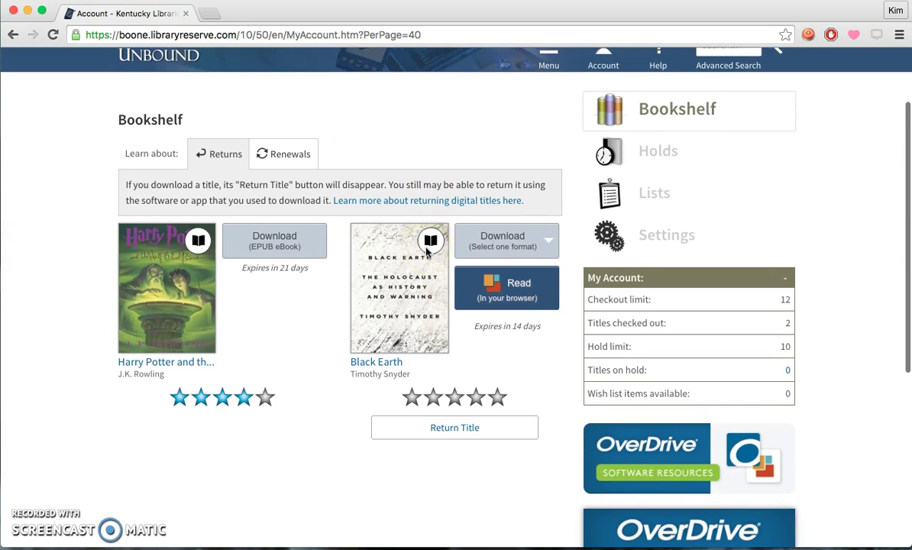
{"action": "left_click", "coordinate": [455, 430]}
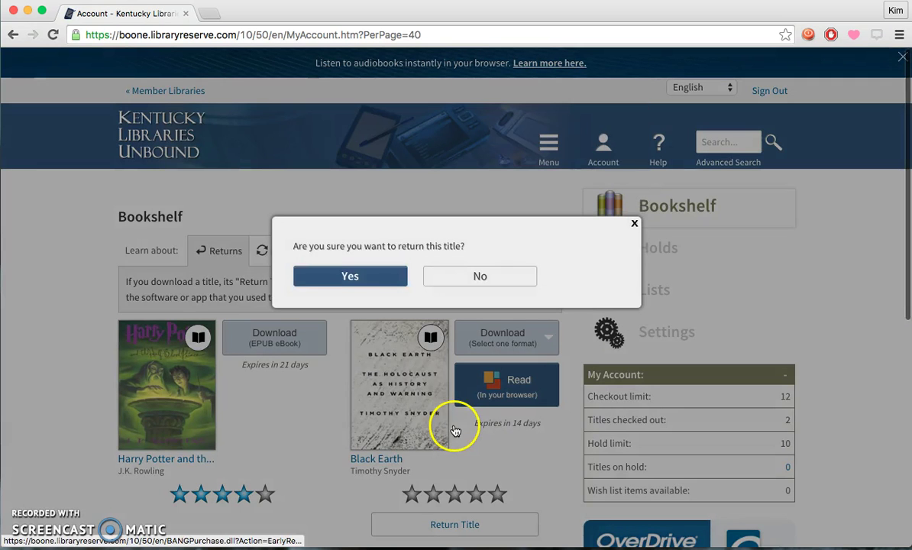
{"action": "left_click", "coordinate": [367, 276]}
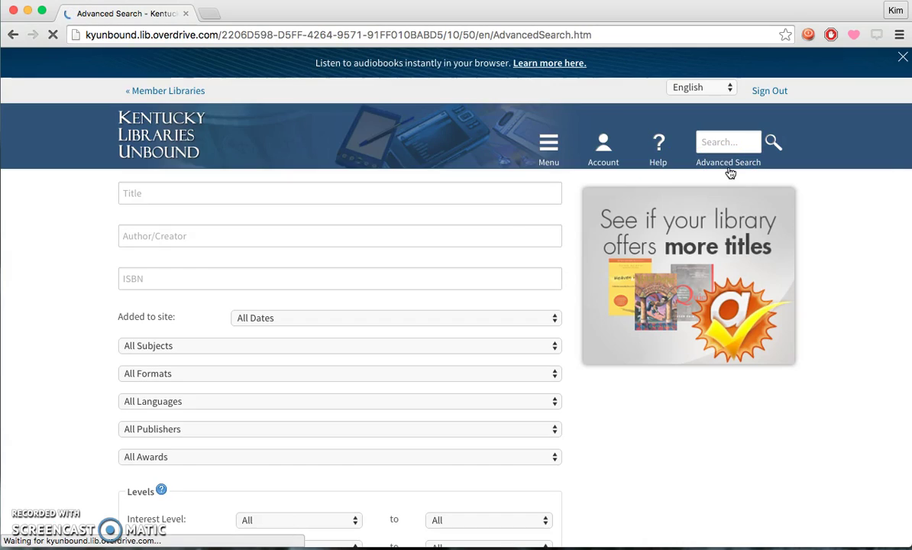
- Set the advanced search's author to "neil gaiman" using the saved suggestion
{"action": "left_click", "coordinate": [287, 238]}
{"action": "type", "text": "n"}
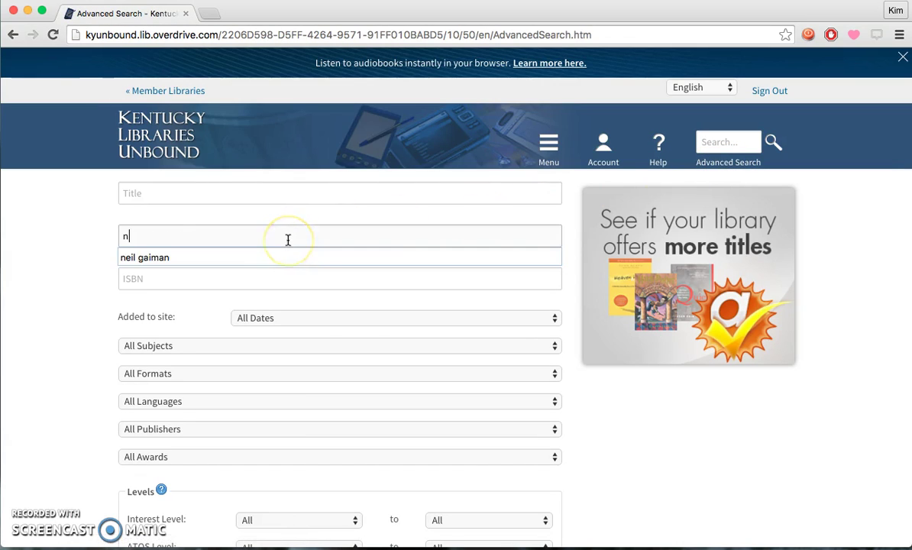
{"action": "key", "text": "Down"}
{"action": "key", "text": "Return"}
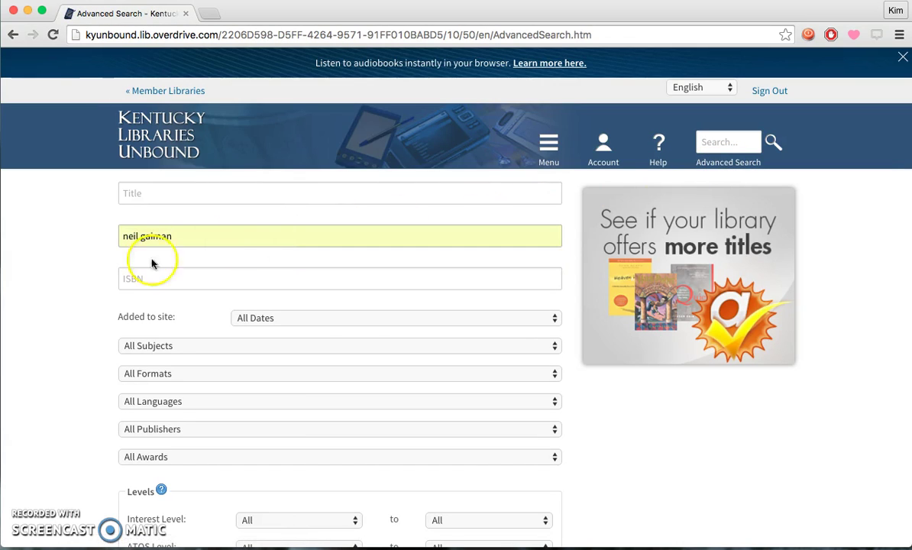
- Limit the advanced search to All Audiobooks, run it and browse the resulting titles
{"action": "left_click", "coordinate": [170, 373]}
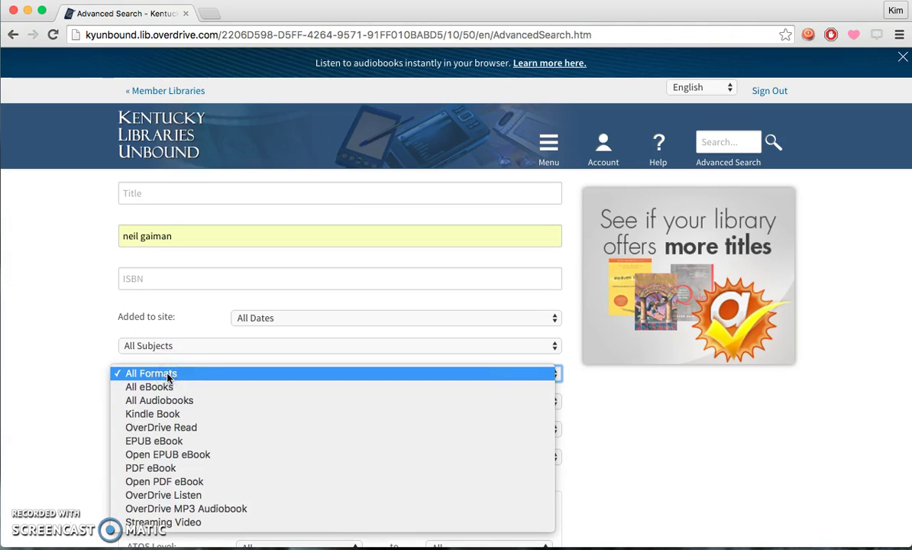
{"action": "left_click", "coordinate": [174, 401]}
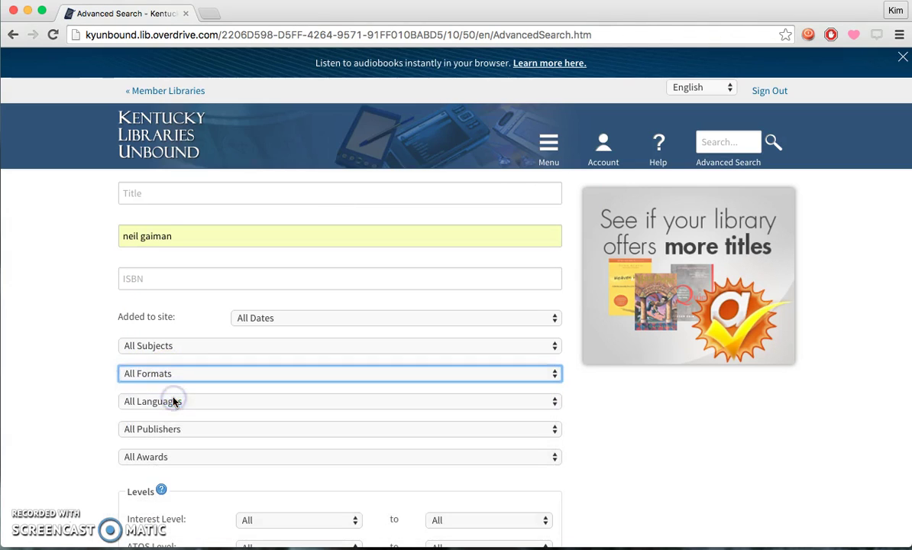
{"action": "scroll", "coordinate": [84, 375], "scroll_direction": "down", "scroll_amount": 5}
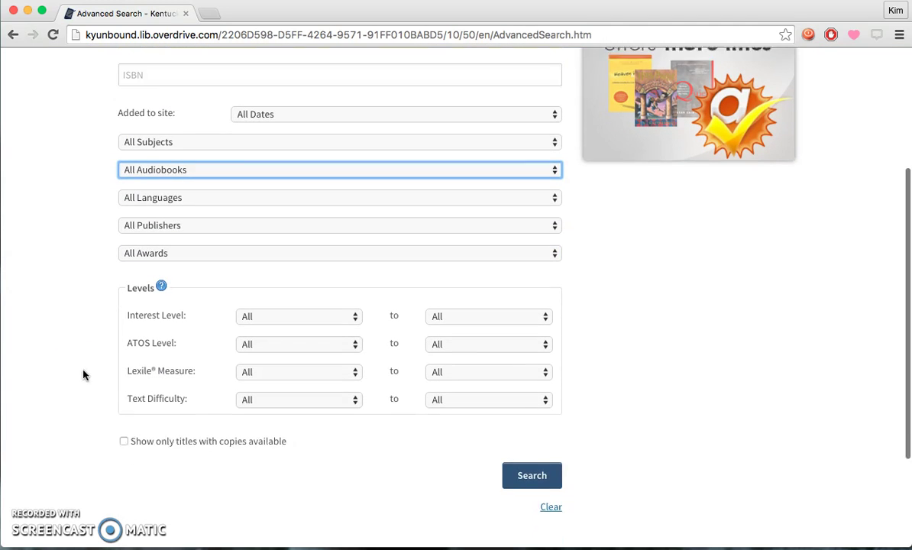
{"action": "left_click", "coordinate": [556, 475]}
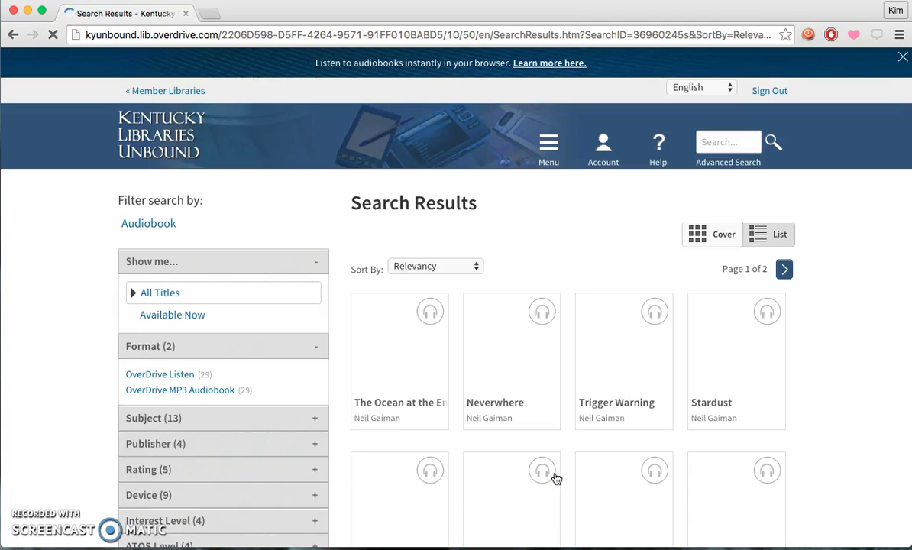
{"action": "left_click", "coordinate": [771, 367]}
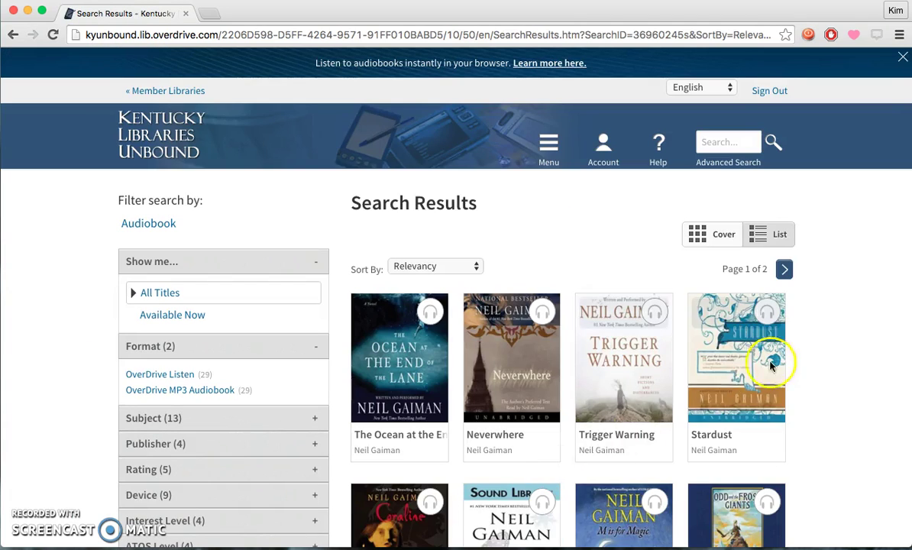
{"action": "scroll", "coordinate": [814, 342], "scroll_direction": "down", "scroll_amount": 4}
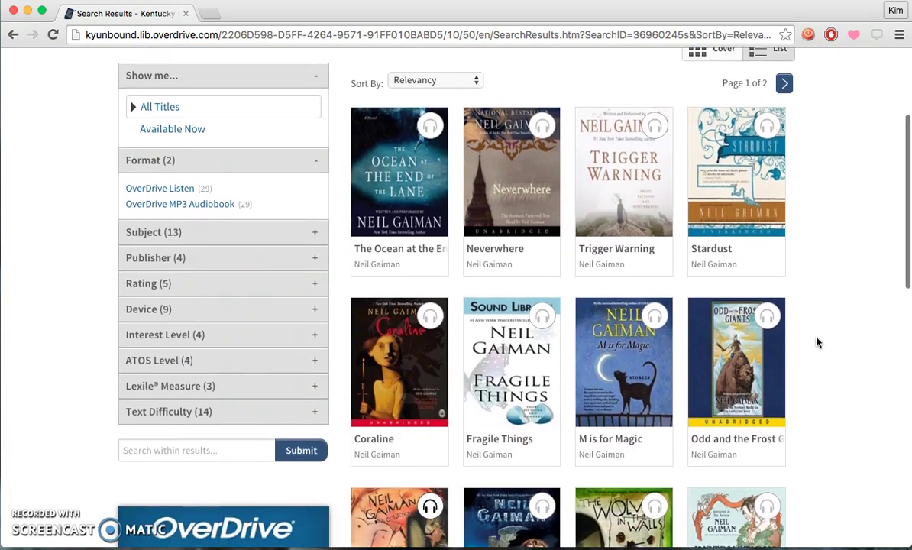
- Open the "Trigger Warning" audiobook from the search results and place a hold on it, keeping automatic borrowing enabled
{"action": "scroll", "coordinate": [816, 342], "scroll_direction": "down", "scroll_amount": 5}
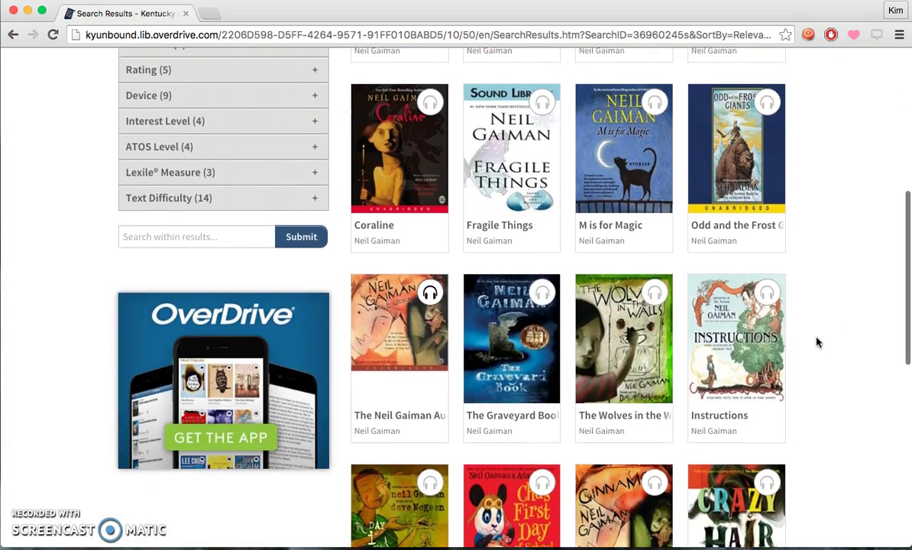
{"action": "scroll", "coordinate": [817, 342], "scroll_direction": "up", "scroll_amount": 8}
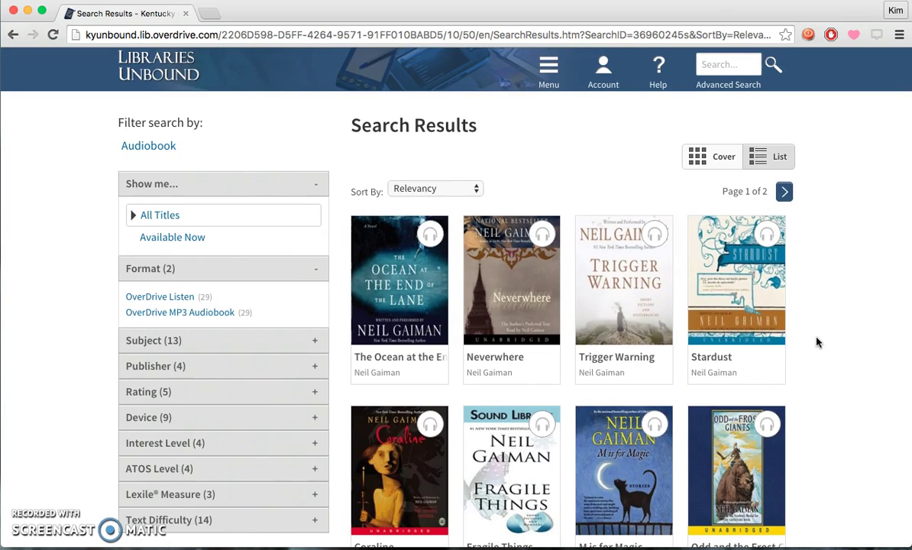
{"action": "left_click", "coordinate": [628, 299]}
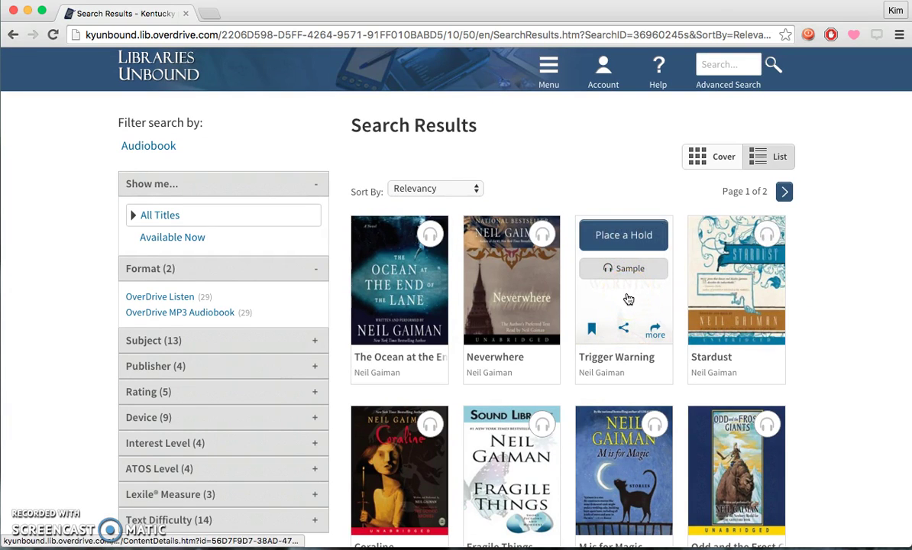
{"action": "left_click", "coordinate": [624, 237]}
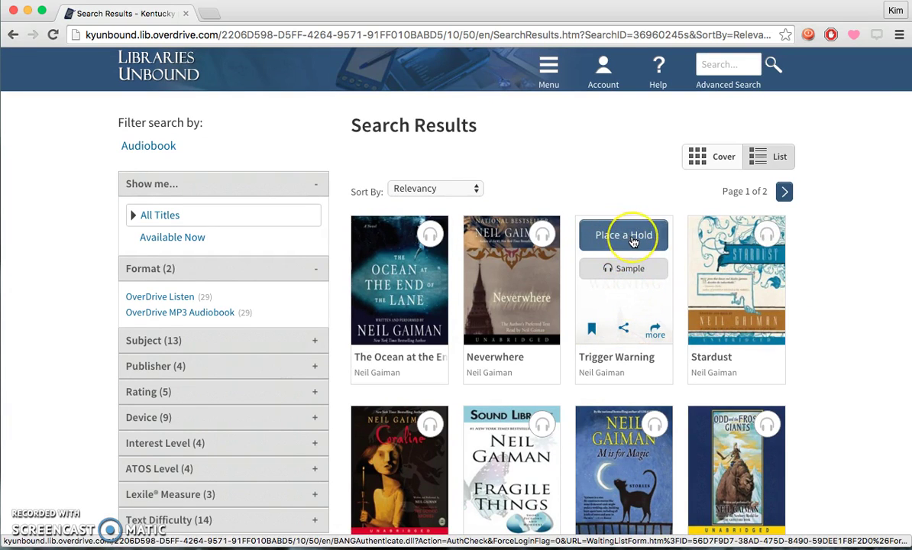
{"action": "left_click", "coordinate": [618, 305]}
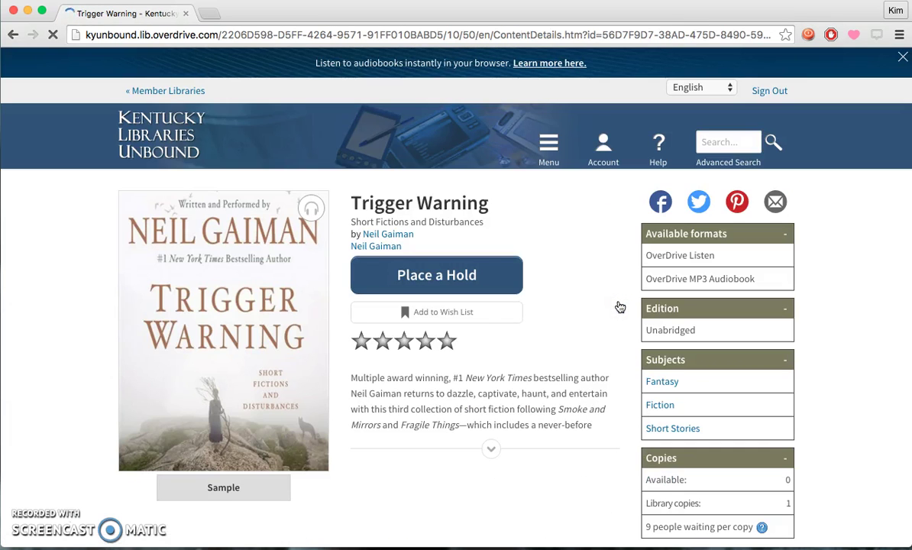
{"action": "left_click", "coordinate": [452, 280]}
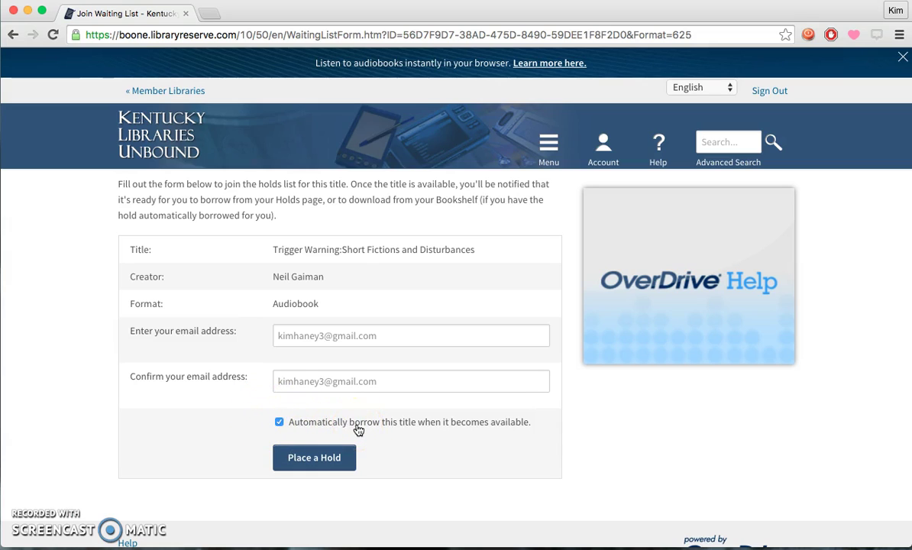
{"action": "left_click", "coordinate": [326, 459]}
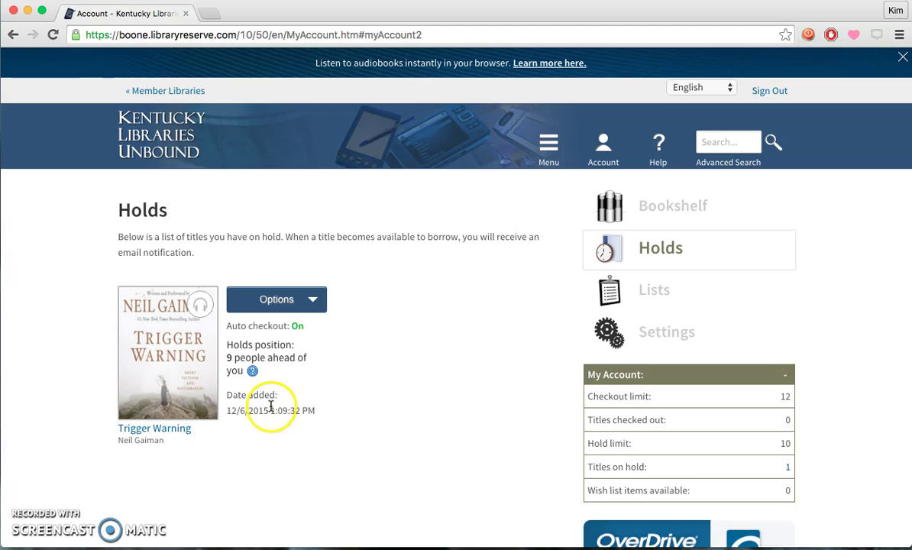
- Review the options for managing the hold on "Trigger Warning" and close them without choosing any
{"action": "left_click", "coordinate": [312, 298]}
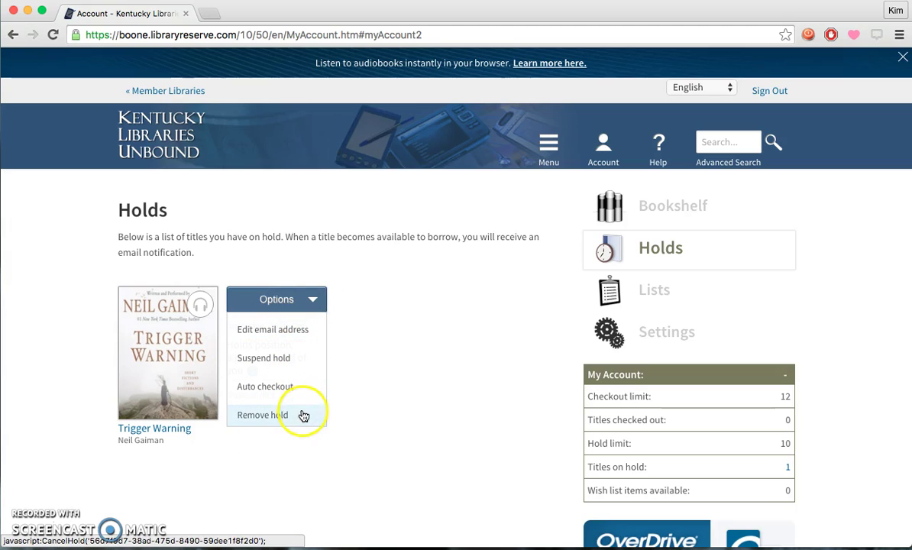
{"action": "left_click", "coordinate": [369, 328]}
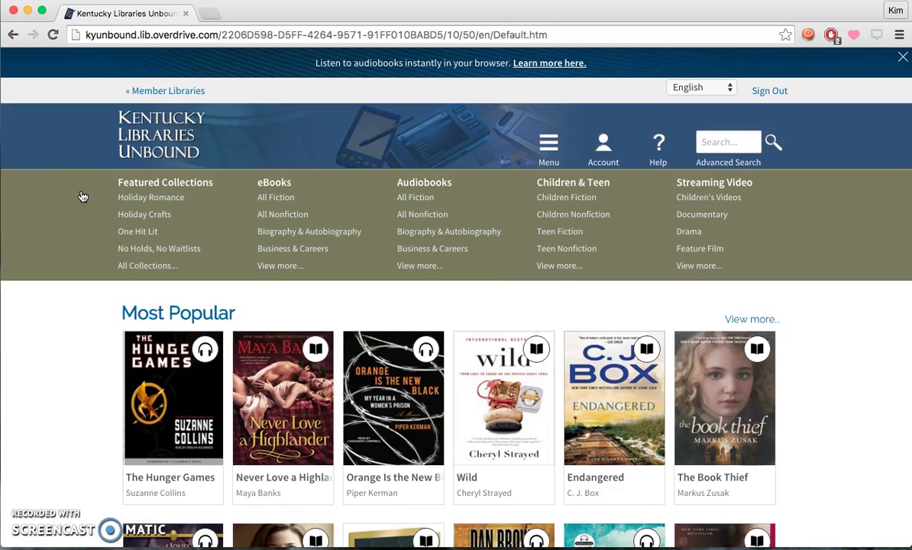
- Look through the library home page from the help link in the header to the help links in the footer
{"action": "scroll", "coordinate": [84, 197], "scroll_direction": "down", "scroll_amount": 5}
{"action": "scroll", "coordinate": [83, 197], "scroll_direction": "up", "scroll_amount": 5}
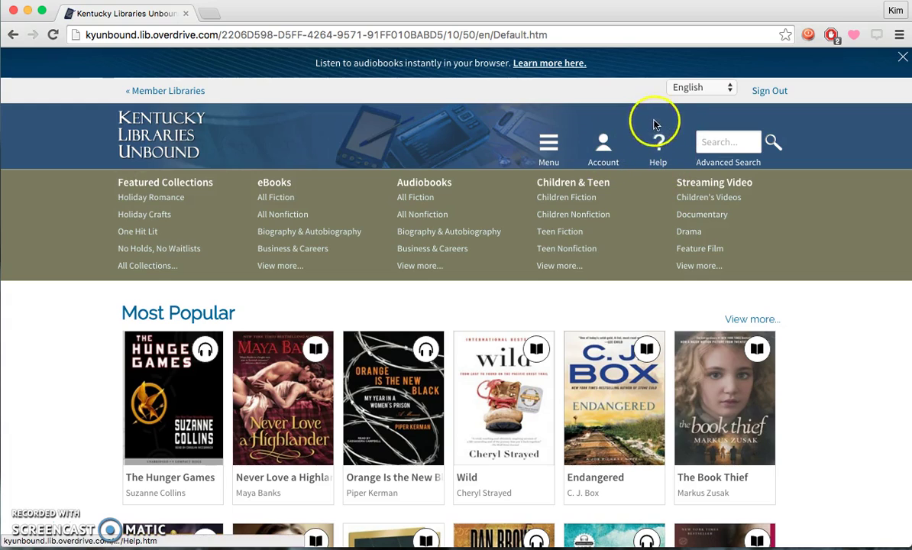
{"action": "scroll", "coordinate": [658, 168], "scroll_direction": "down", "scroll_amount": 10}
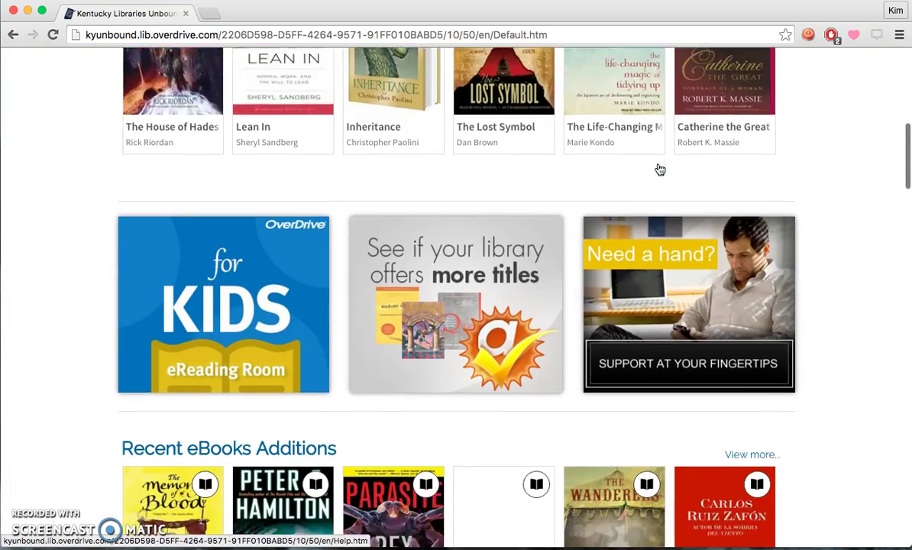
{"action": "scroll", "coordinate": [660, 170], "scroll_direction": "down", "scroll_amount": 20}
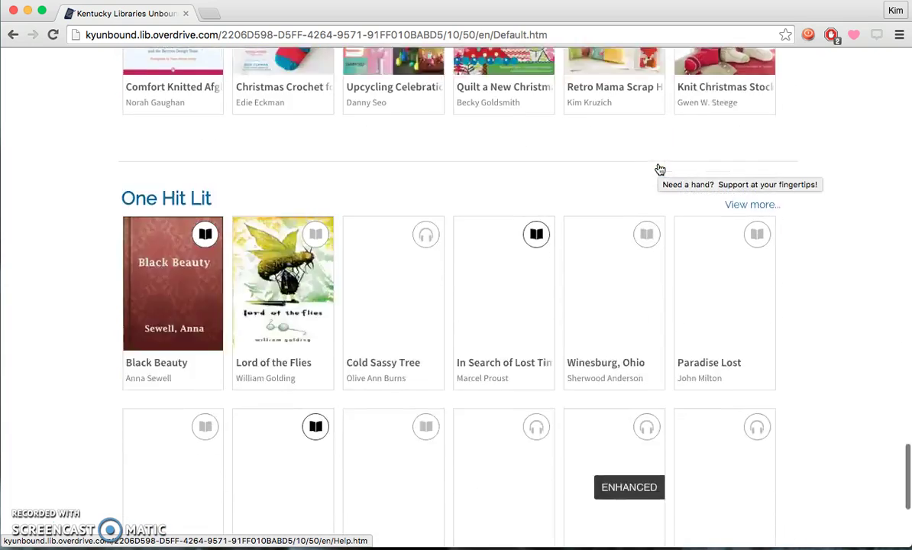
{"action": "scroll", "coordinate": [660, 169], "scroll_direction": "down", "scroll_amount": 4}
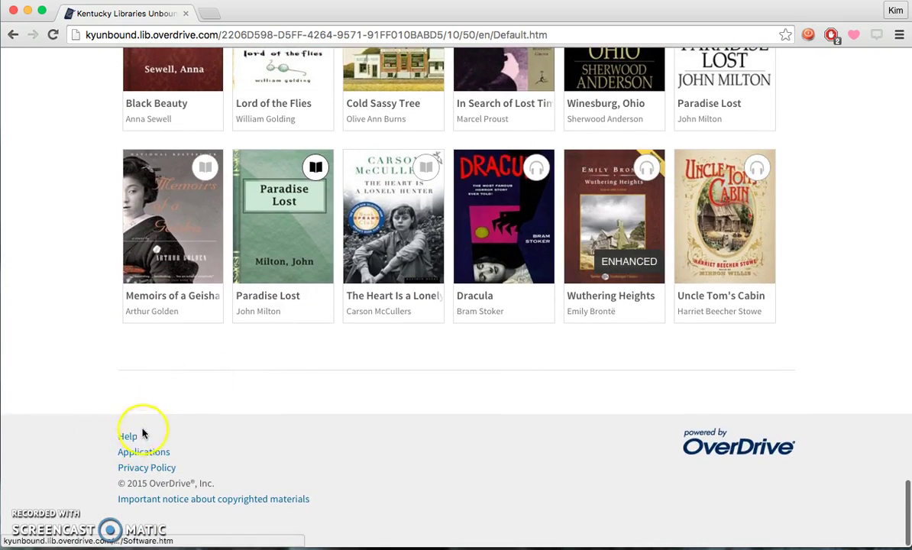